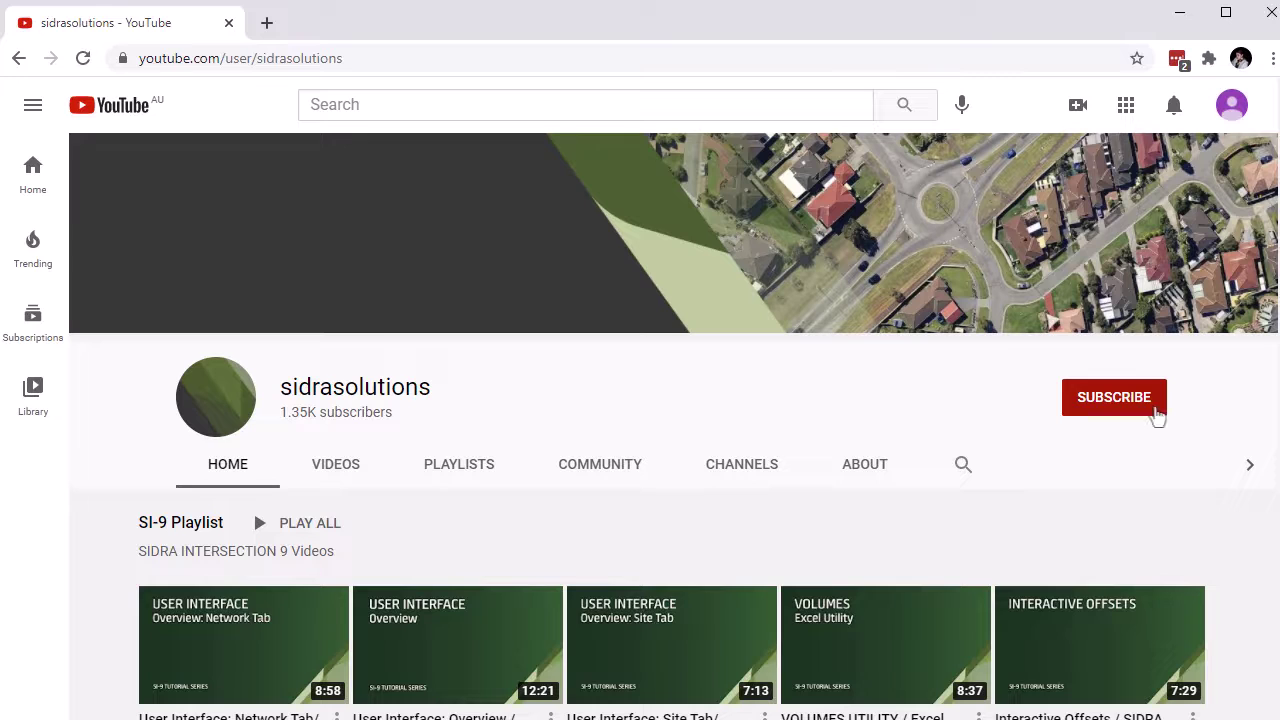
Subscribe to the sidrasolutions channel and access its notification setting
click(1155, 413)
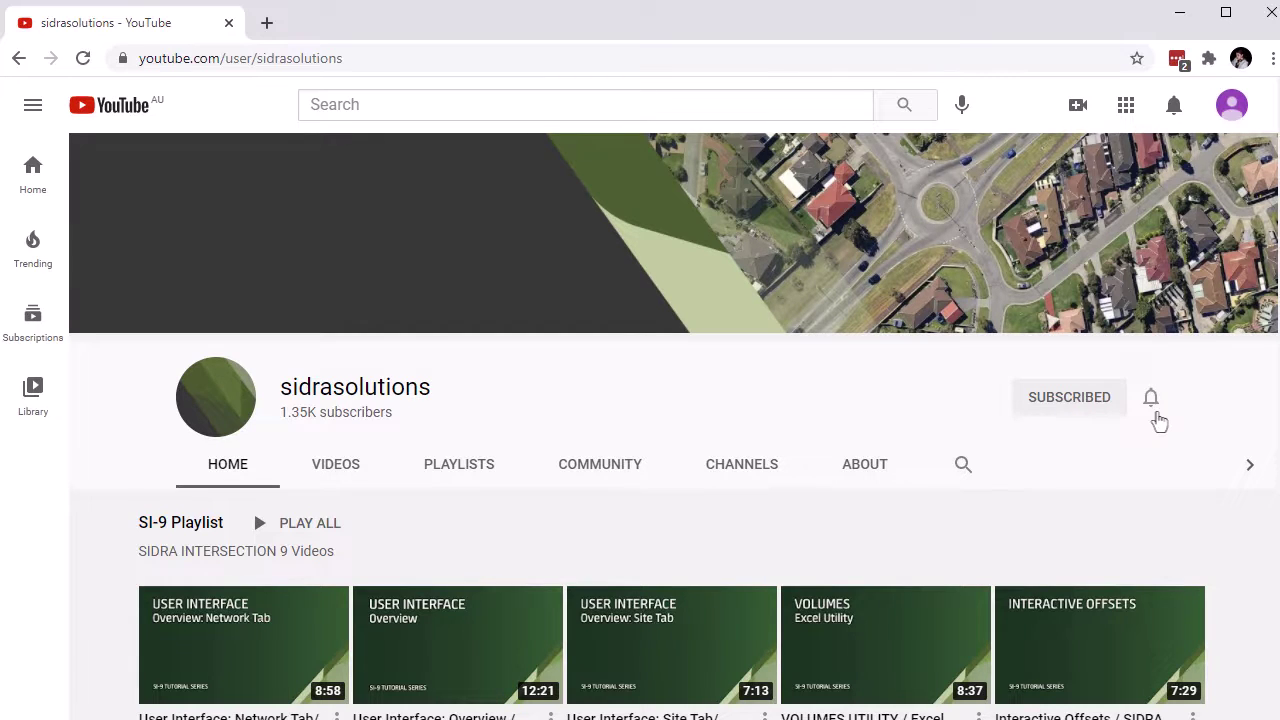
click(1155, 410)
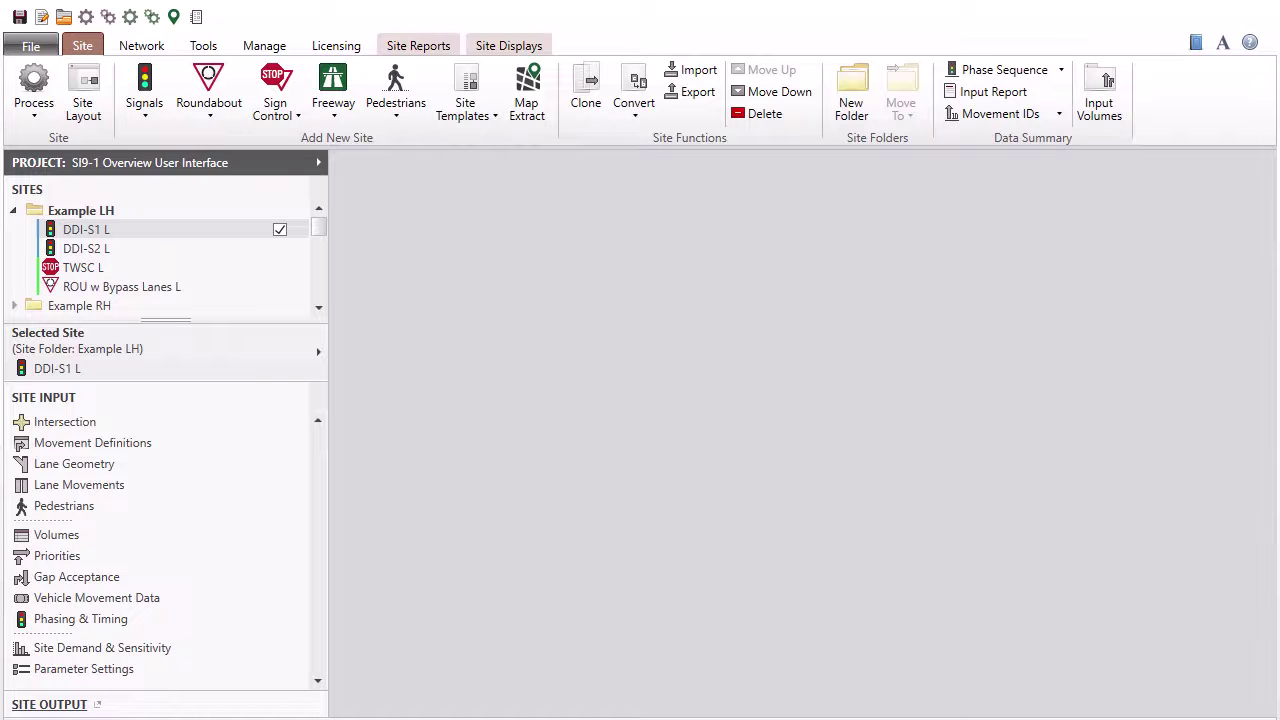
Open the Degree of Saturation and Level of Service lane displays for Existing Network with CCG
click(152, 45)
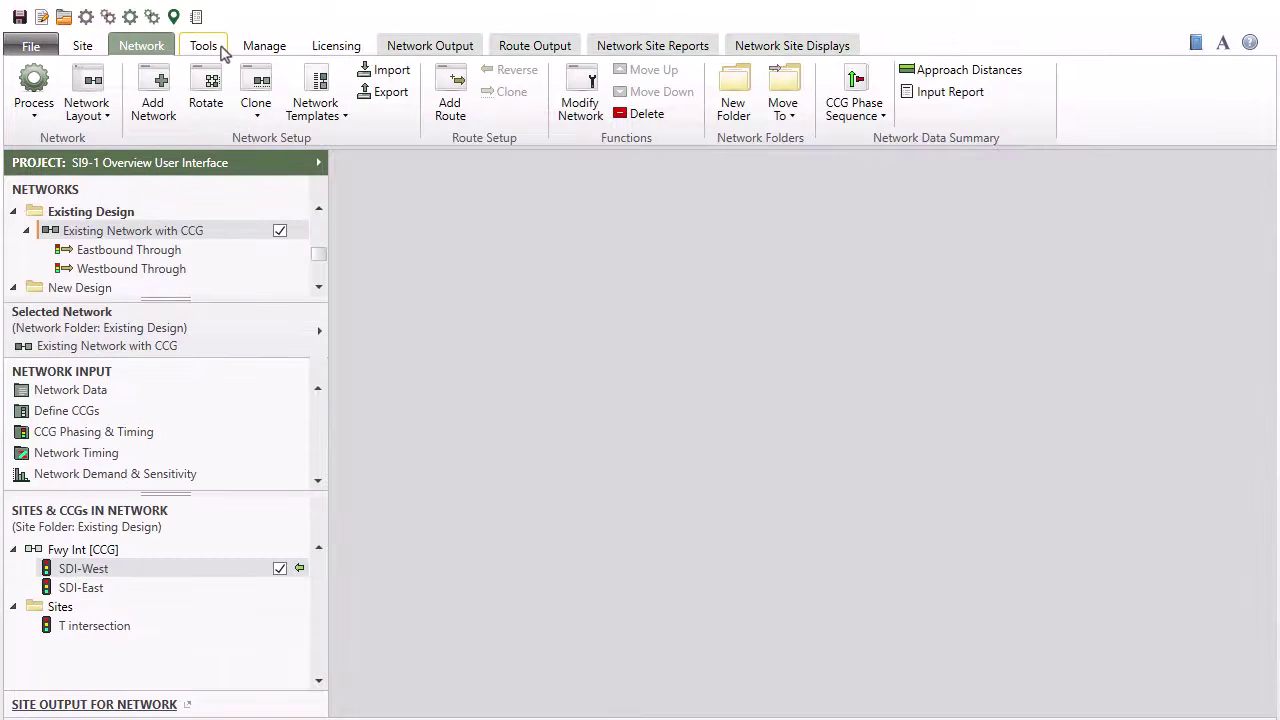
click(218, 46)
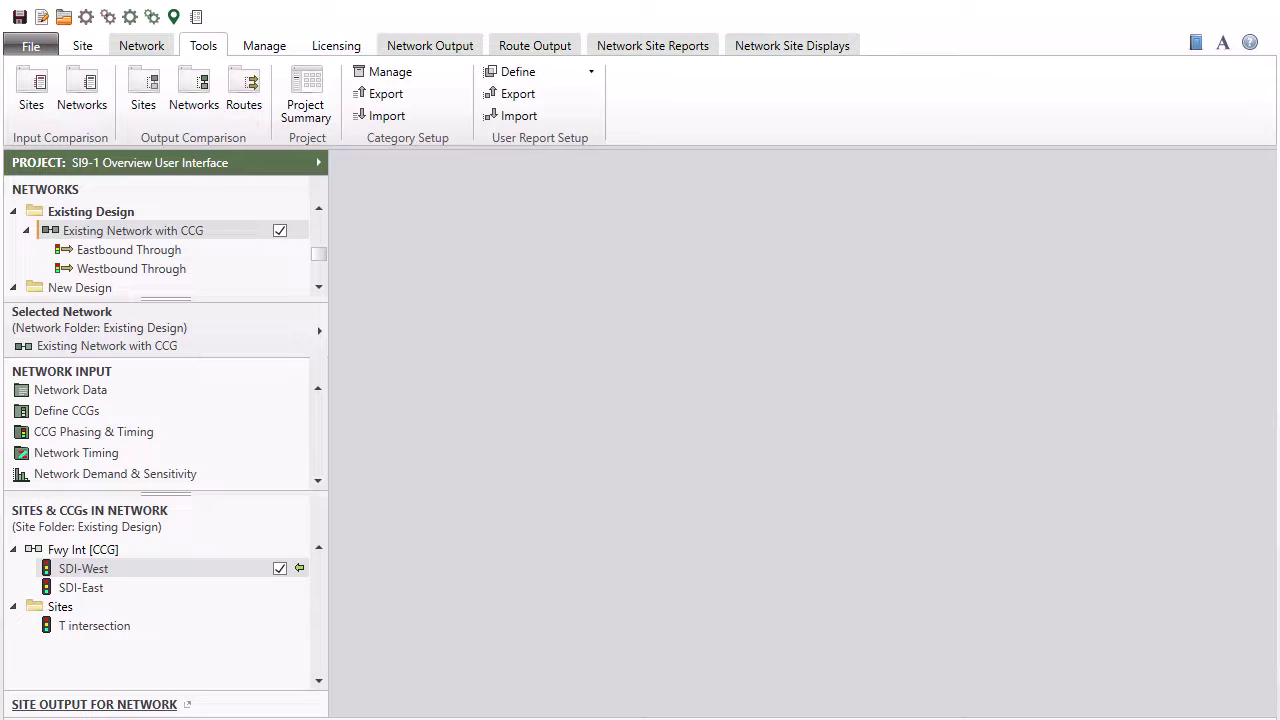
click(141, 45)
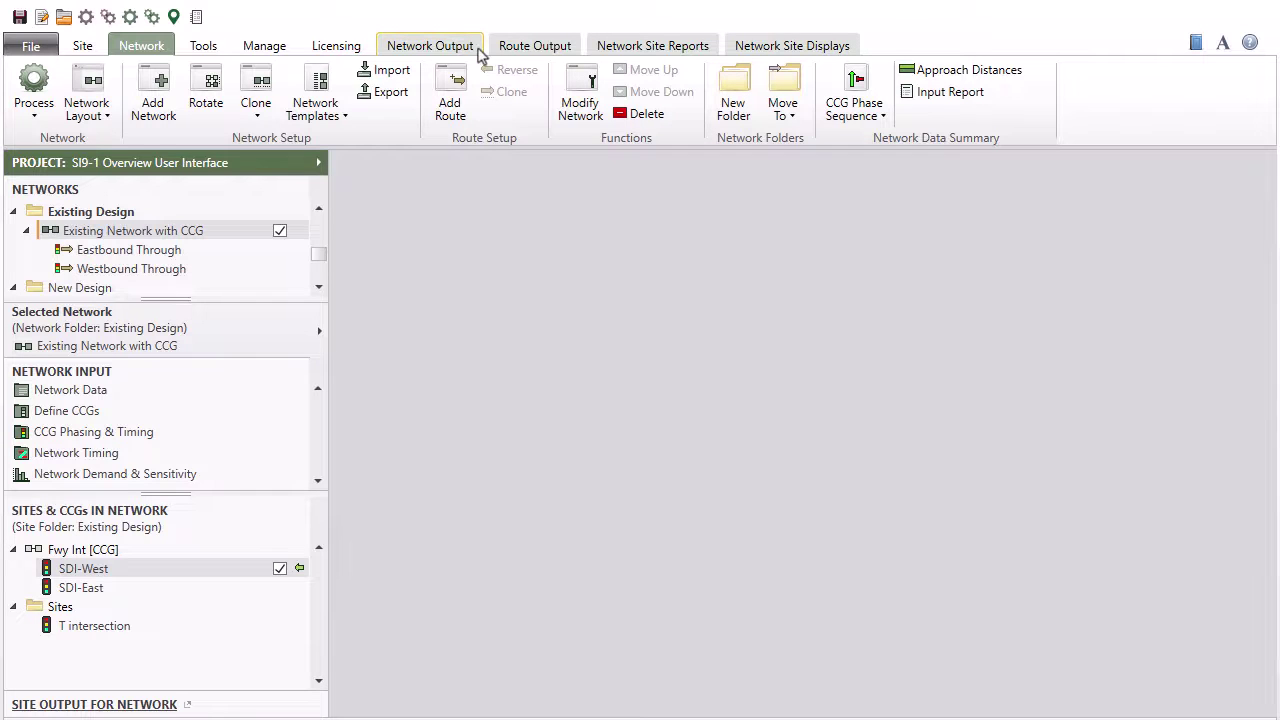
click(477, 46)
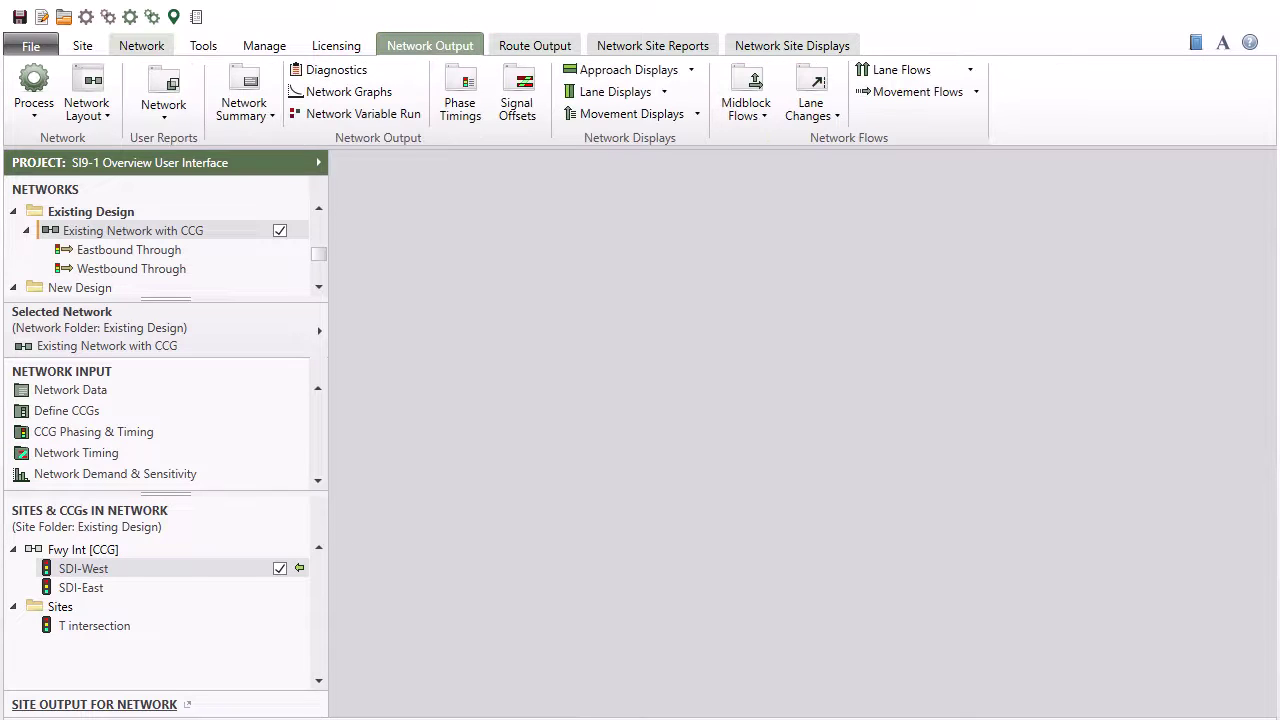
click(652, 92)
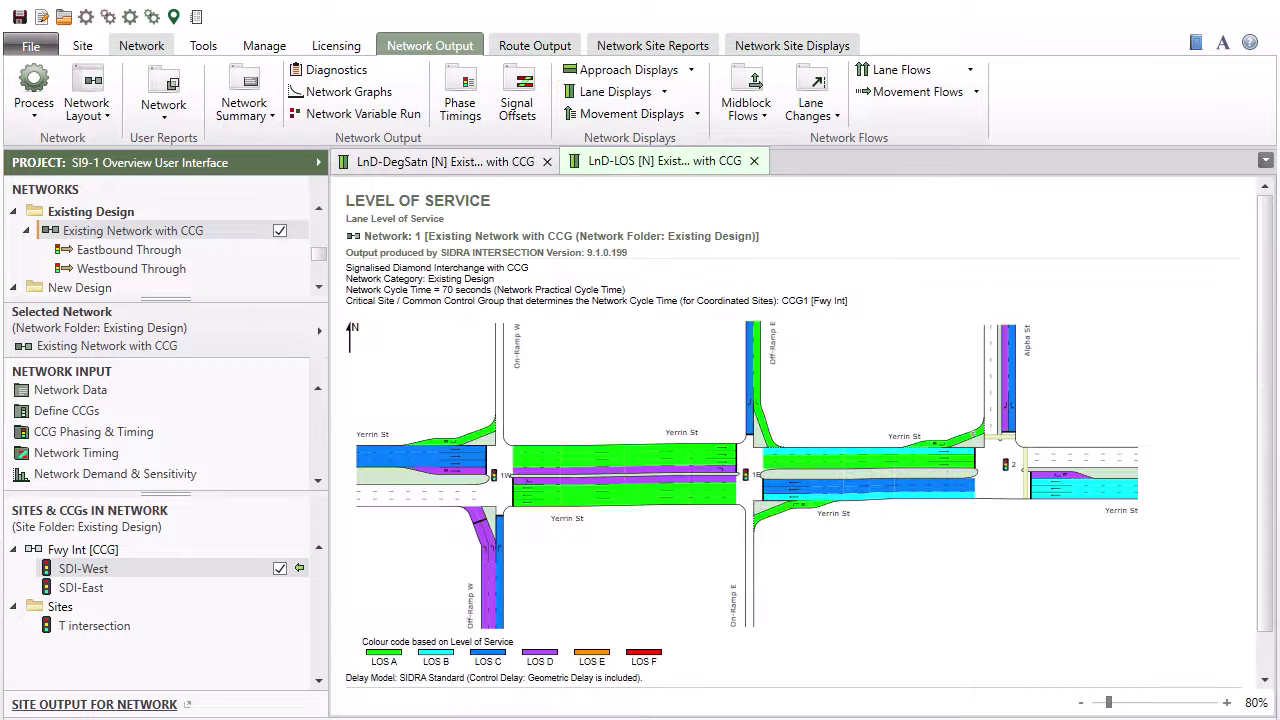
Place the Degree of Saturation display in a new vertical tab group beside Level of Service and adjust the pane dividers
click(536, 168)
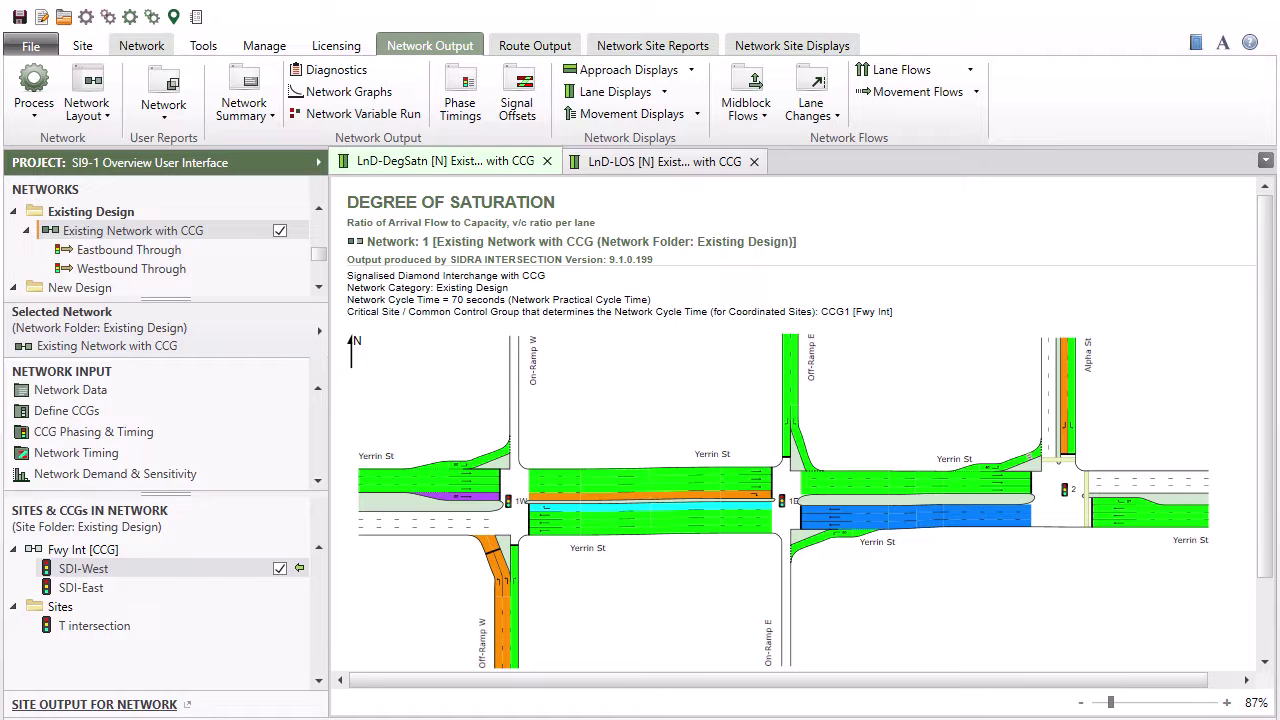
right_click(536, 170)
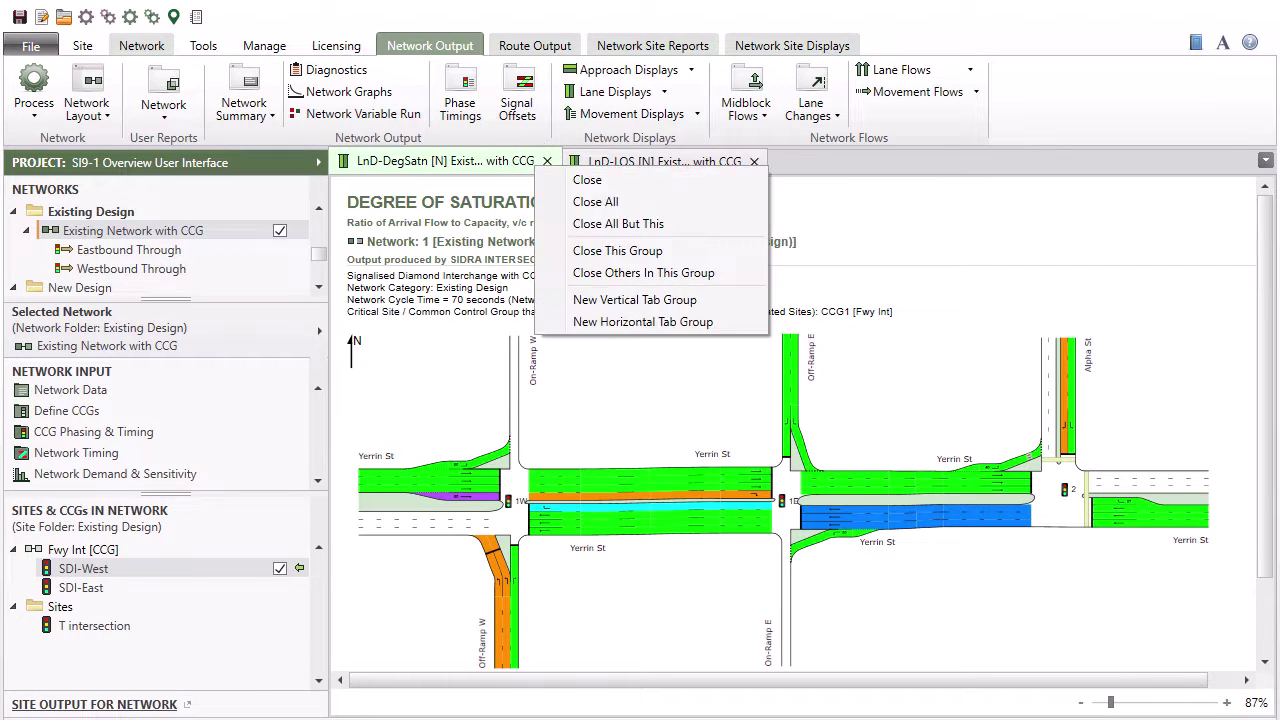
click(735, 301)
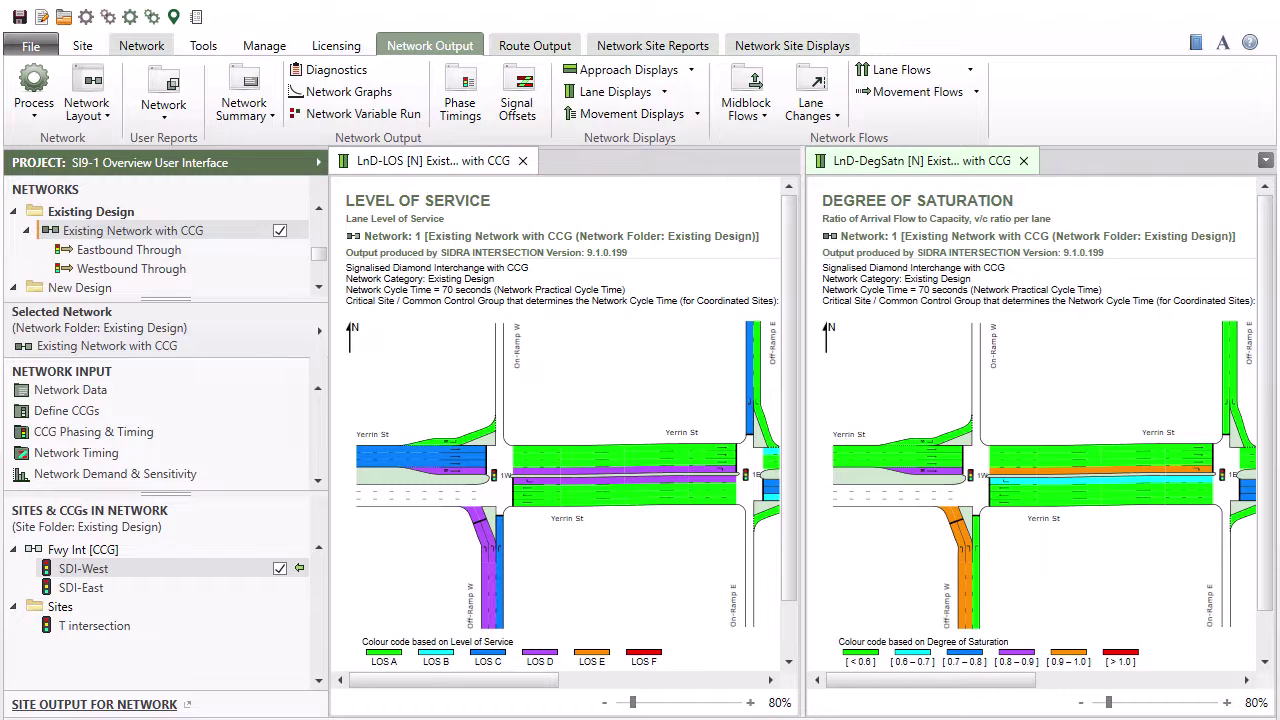
click(170, 298)
mouse_move(170, 298)
mouse_down()
mouse_move(173, 352)
mouse_move(181, 297)
mouse_up()
drag(803, 412, 801, 440)
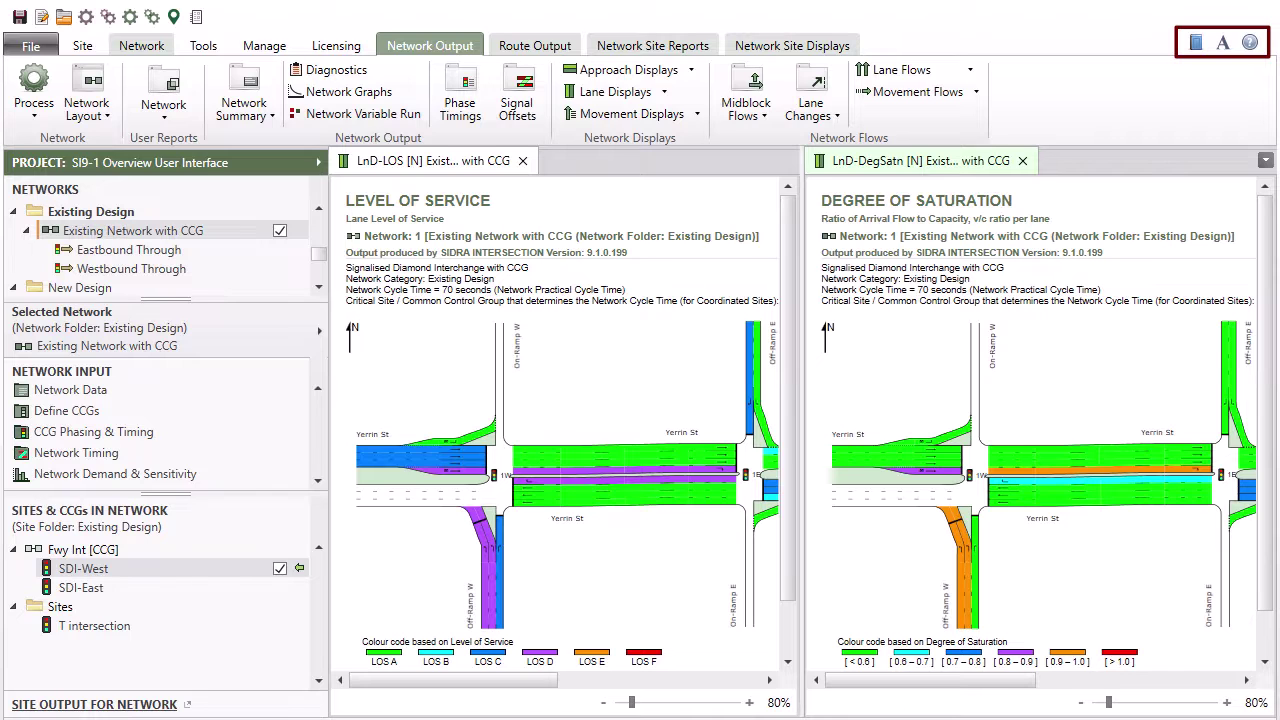
Open the Output To PDF settings for the Lane Level of Service and Degree of Saturation reports
click(1197, 44)
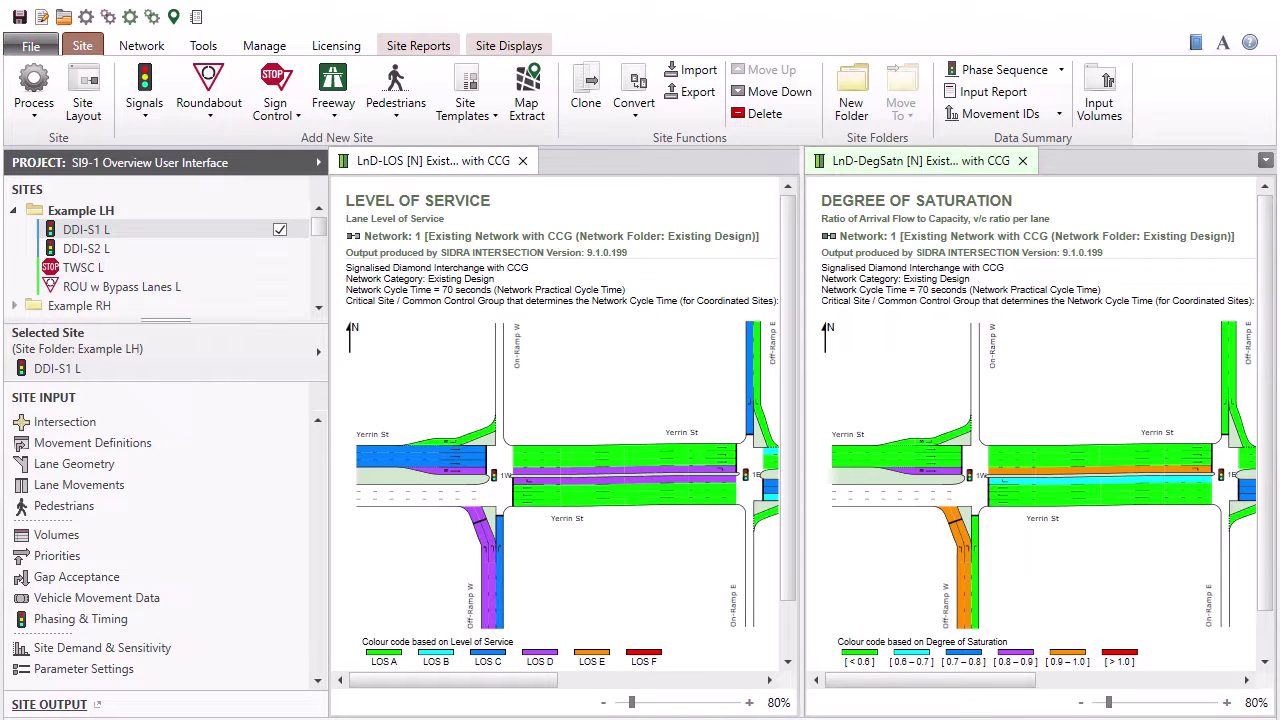
click(40, 50)
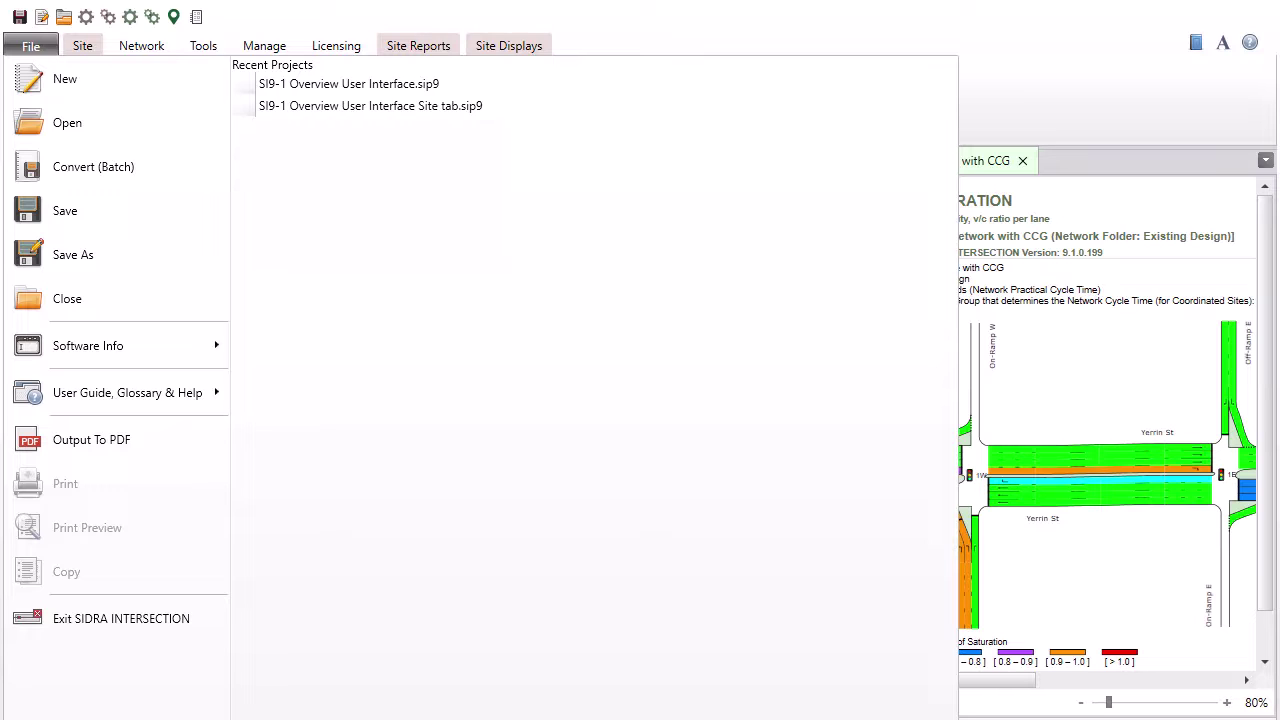
click(217, 346)
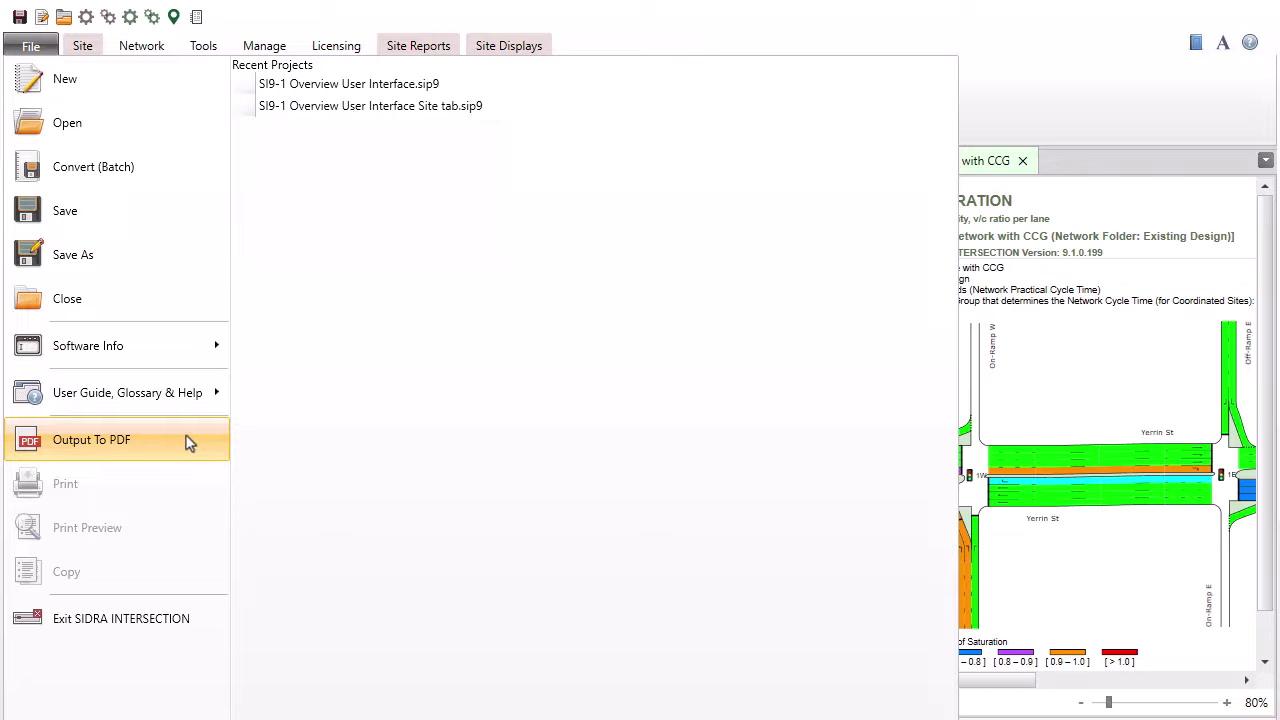
click(186, 441)
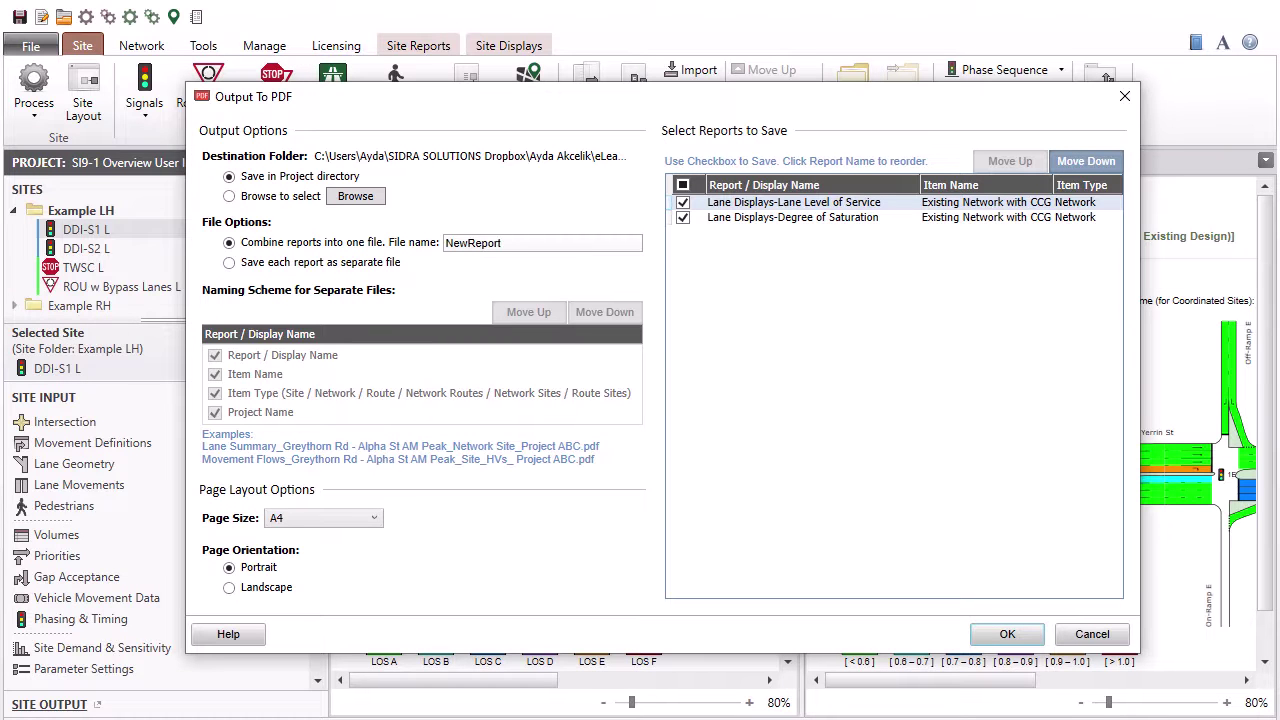
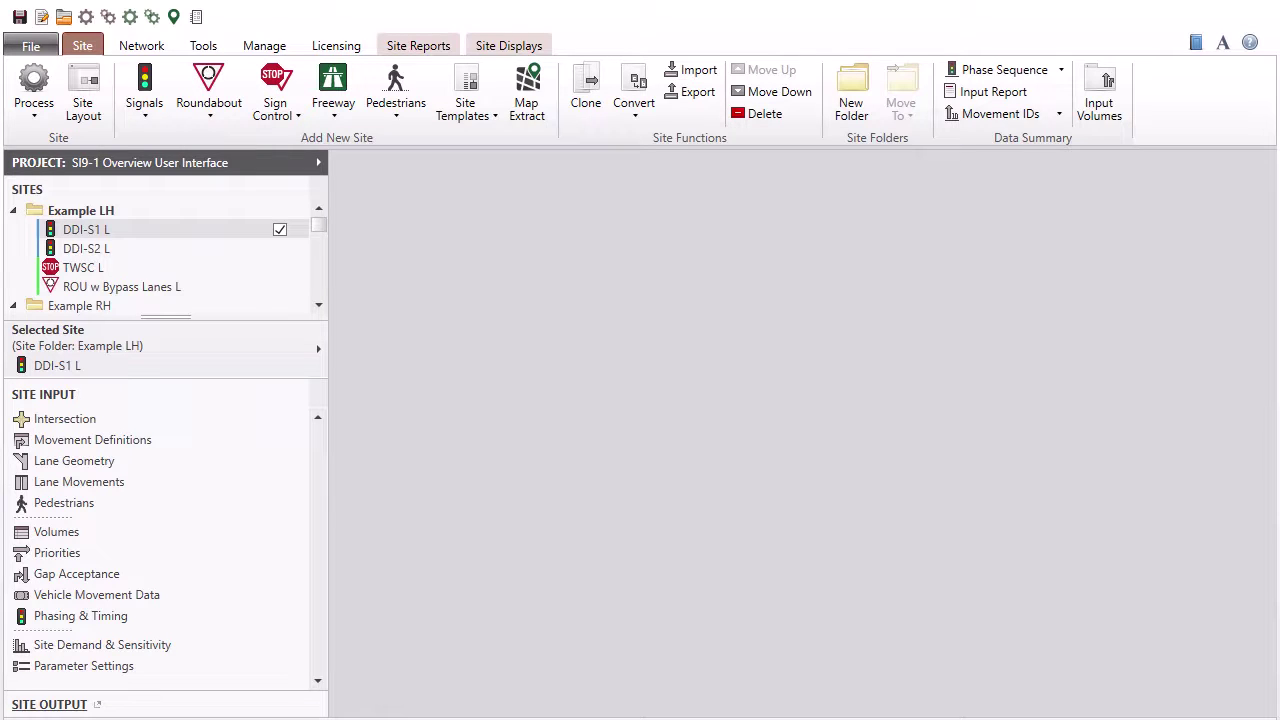
Review the commands available for site DDI-S1 L, and collapse and re-expand the Example LH folder
right_click(245, 232)
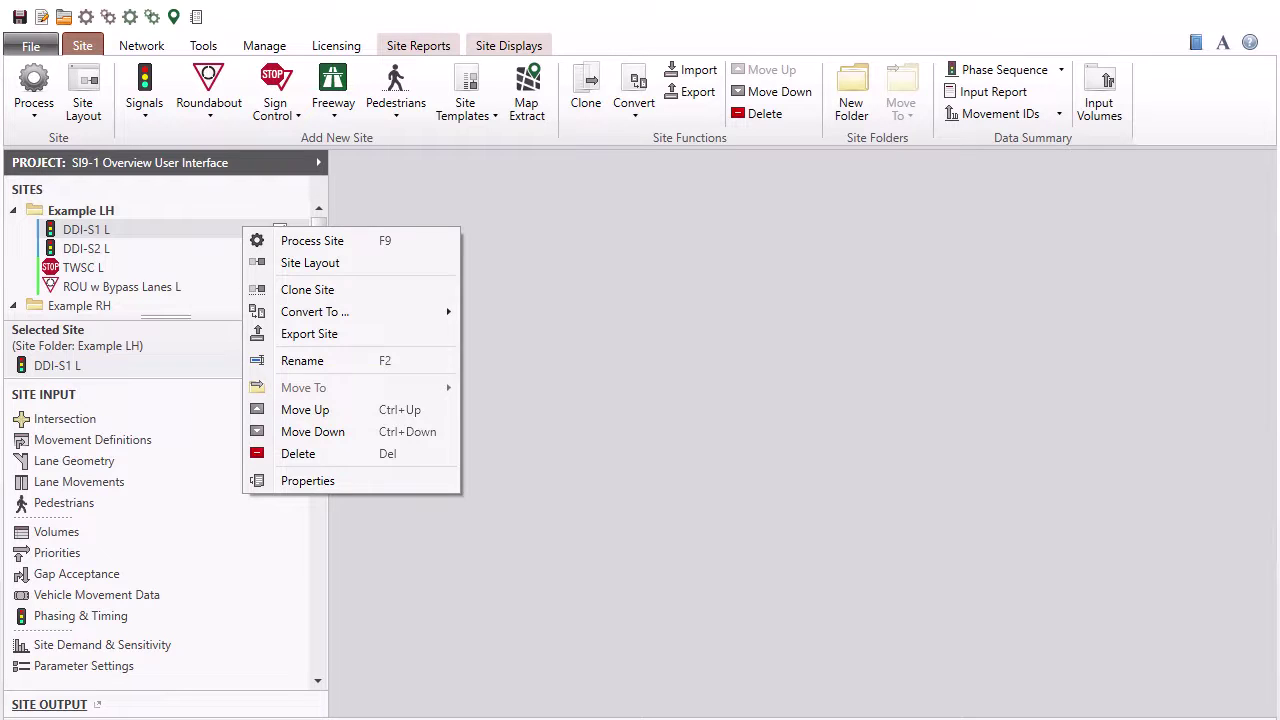
key(Escape)
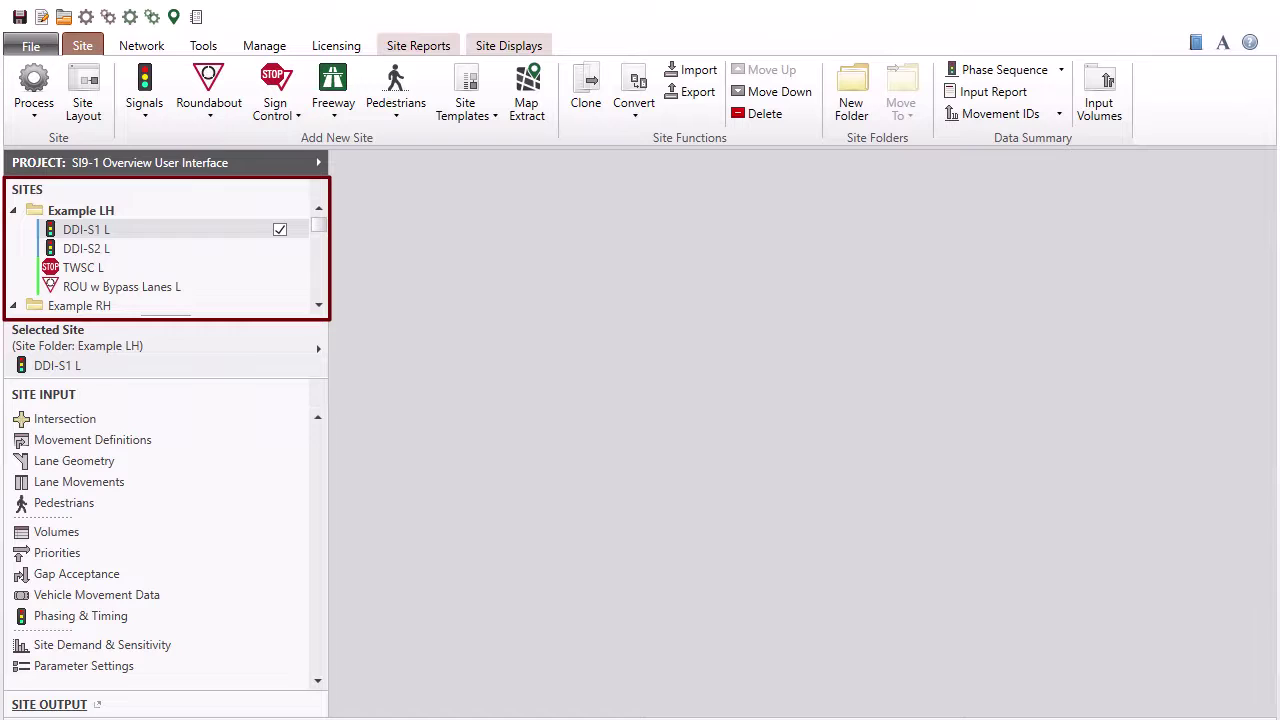
click(15, 212)
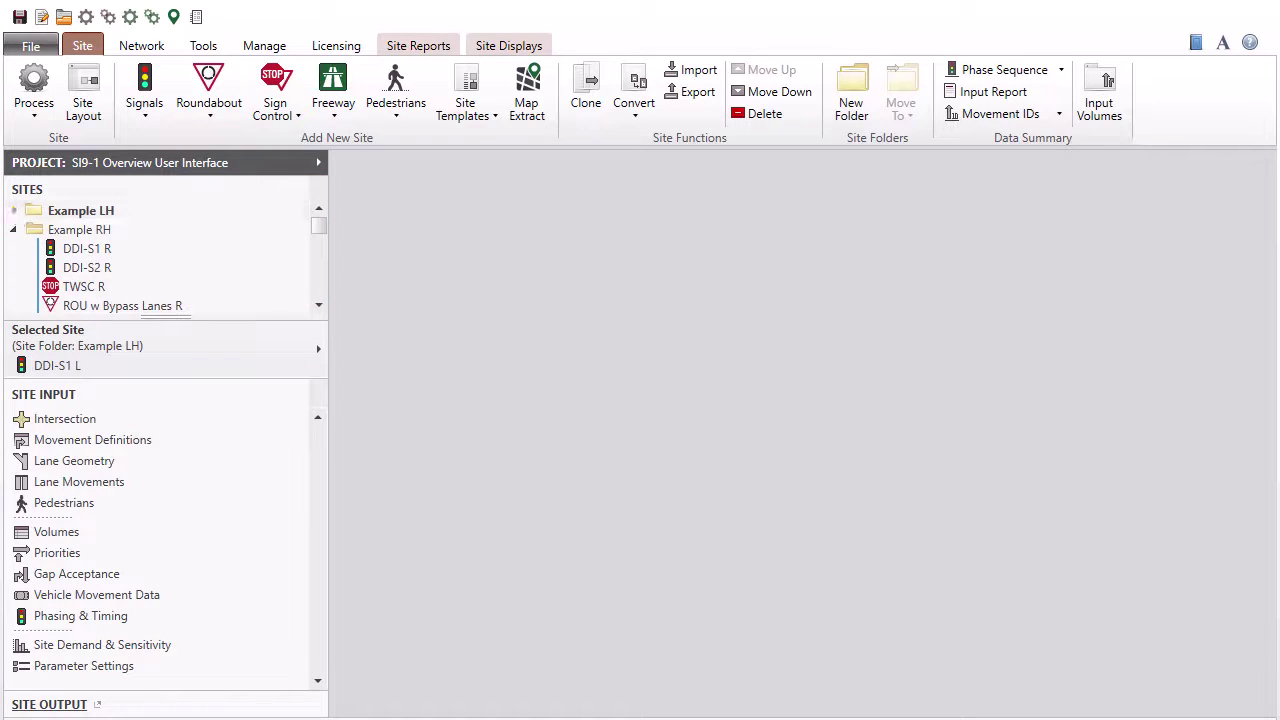
click(15, 212)
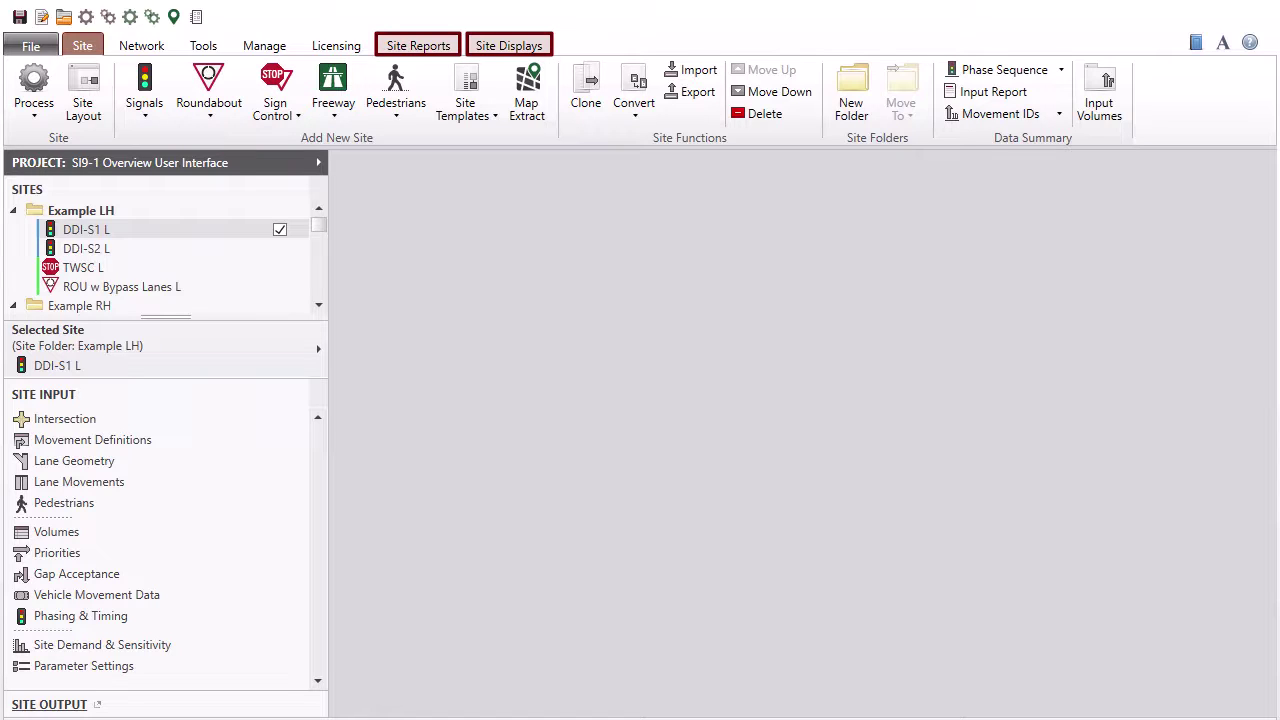
Review the site report and site display options for DDI-S1 L
click(452, 46)
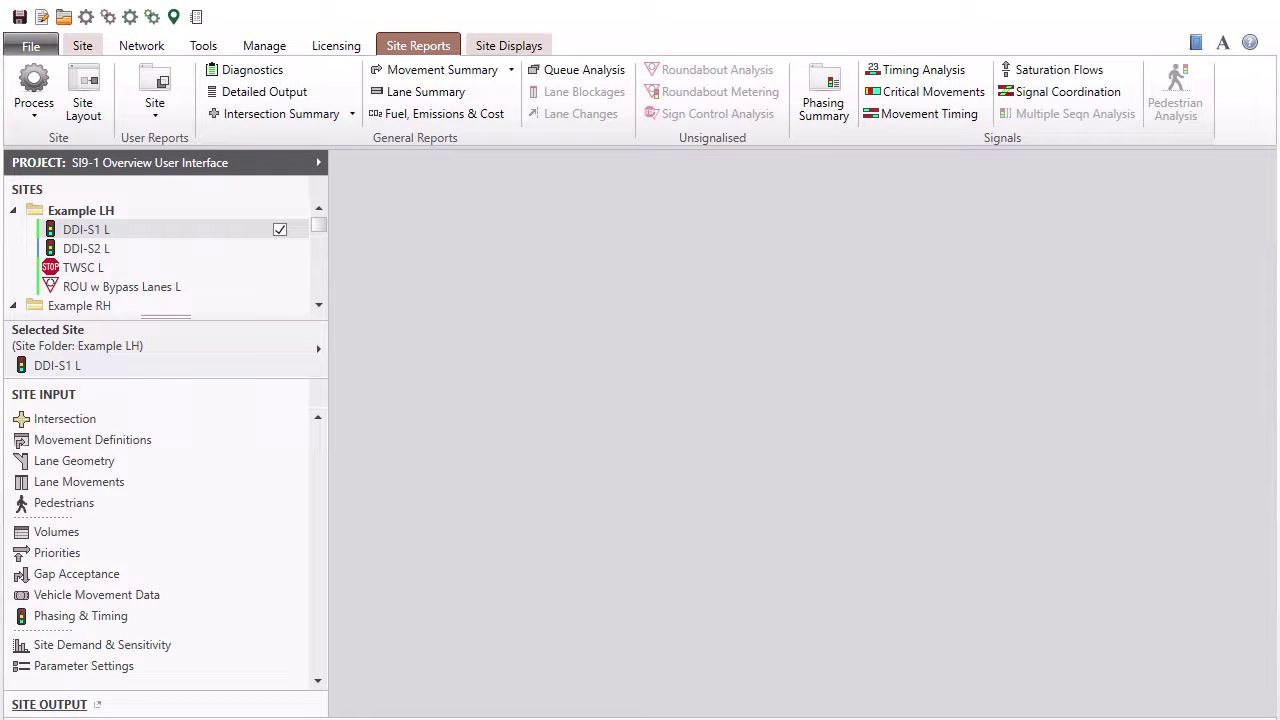
click(543, 46)
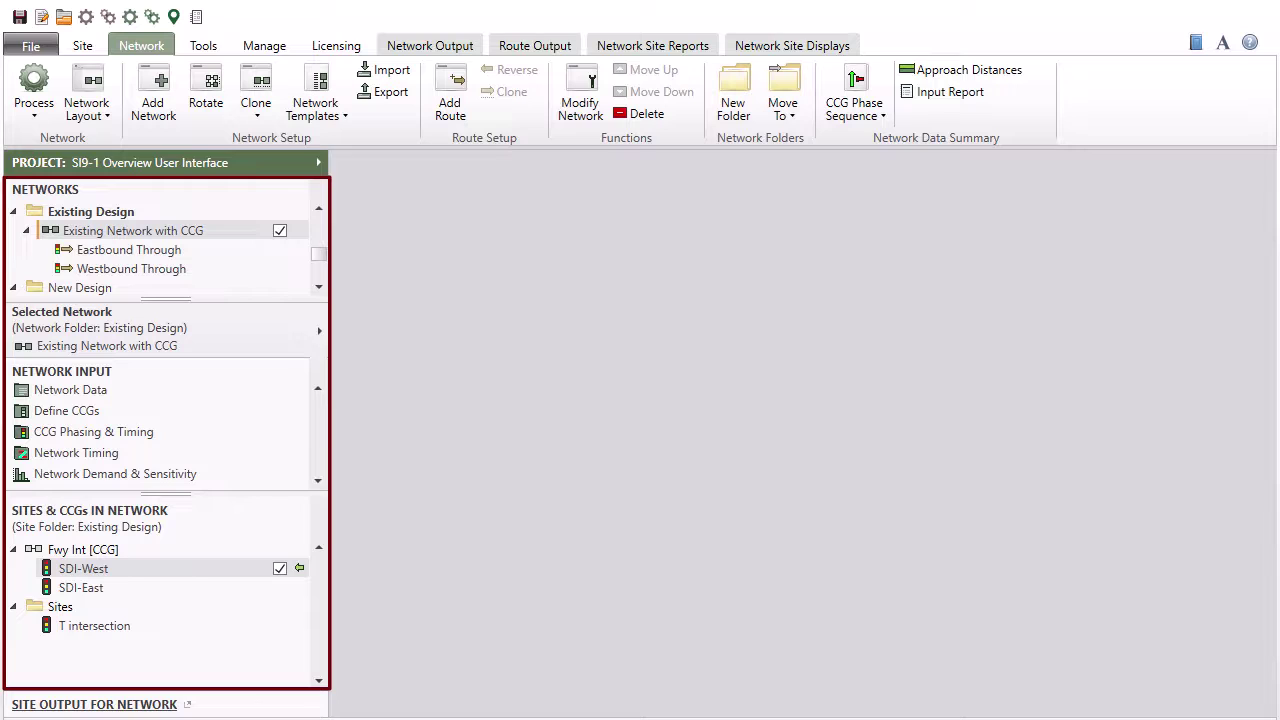
View the Eastbound Through route's inputs, return to Existing Network with CCG, and collapse and re-expand the Existing Design folder
click(283, 250)
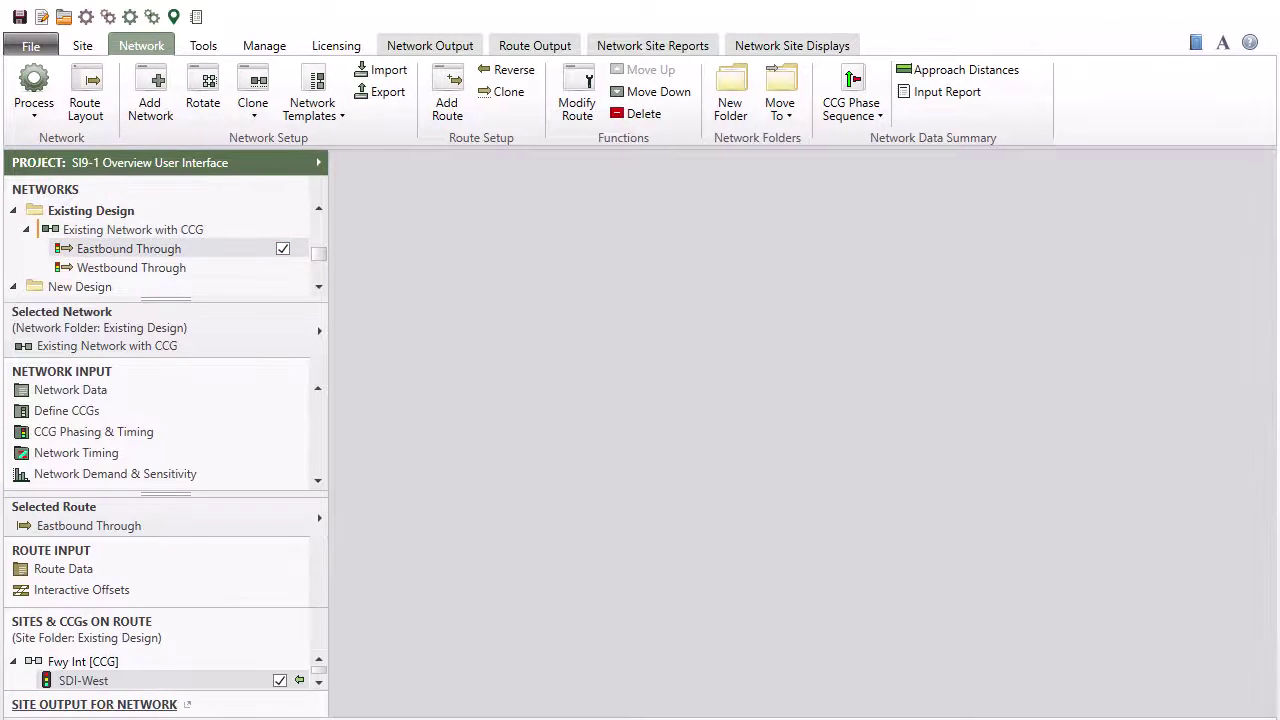
click(280, 231)
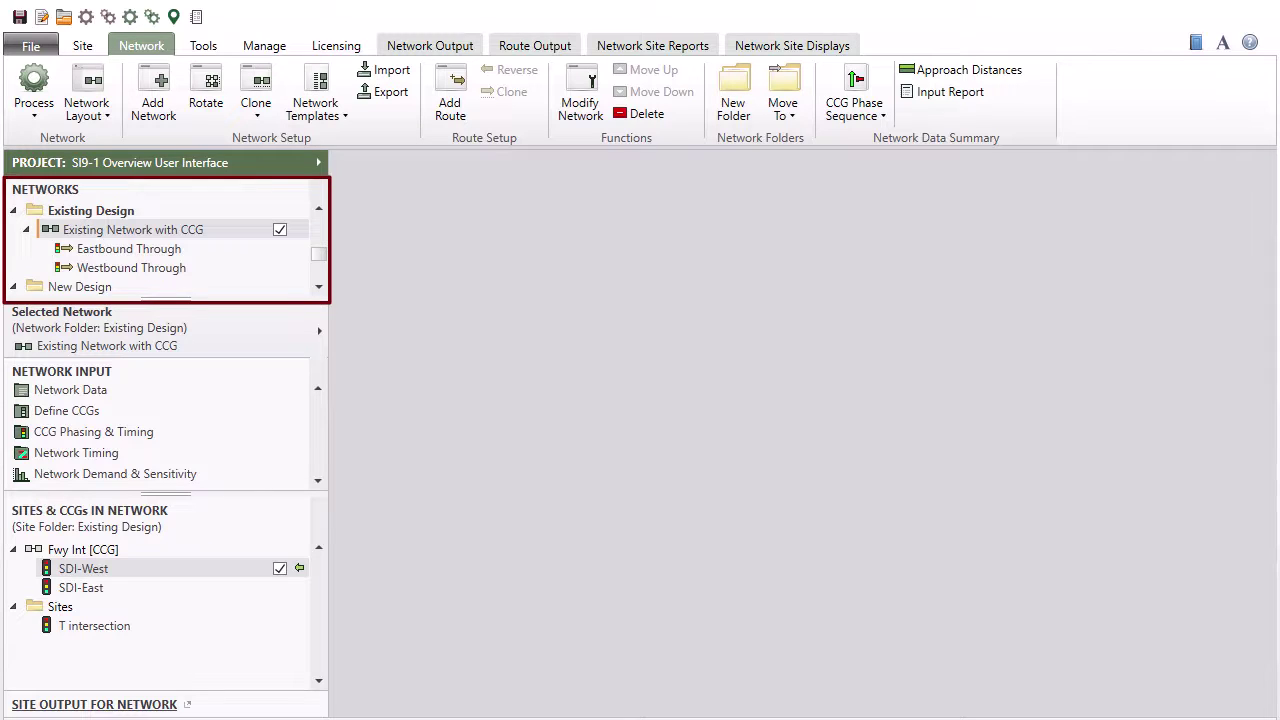
click(15, 212)
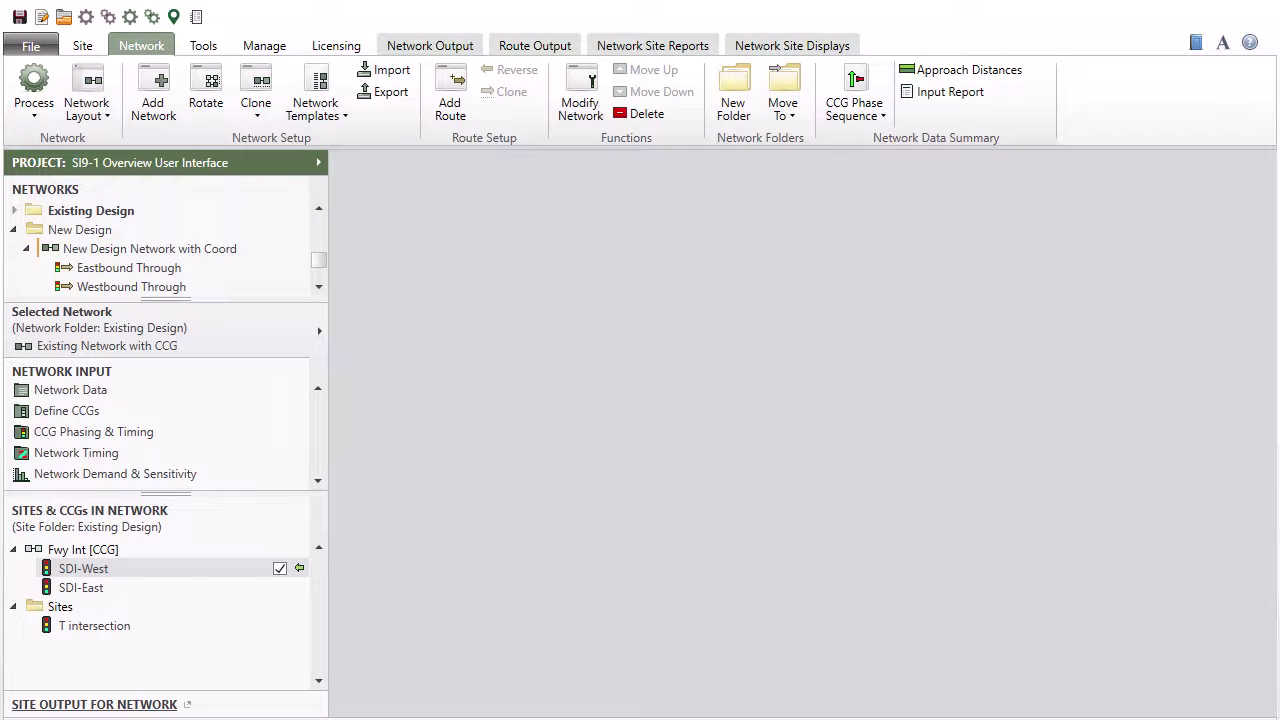
click(14, 211)
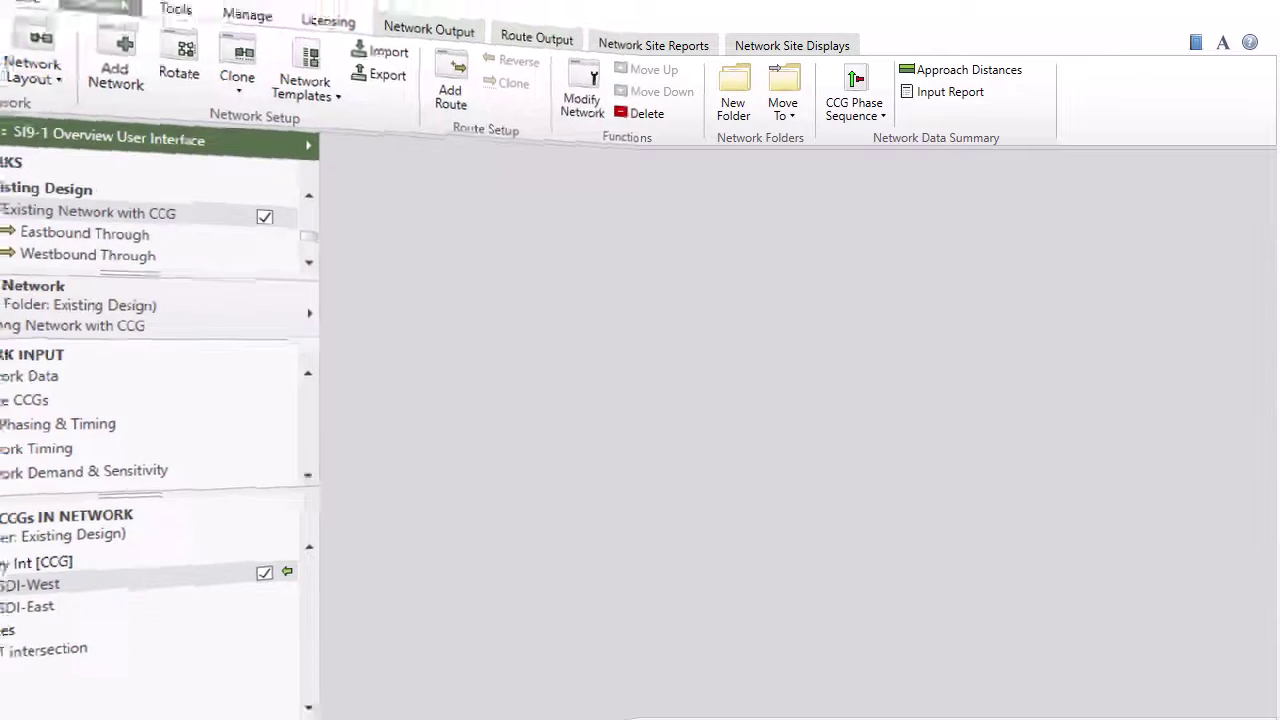
Select the Eastbound Through route and review the network output, route output, network site report and network site display options
click(282, 250)
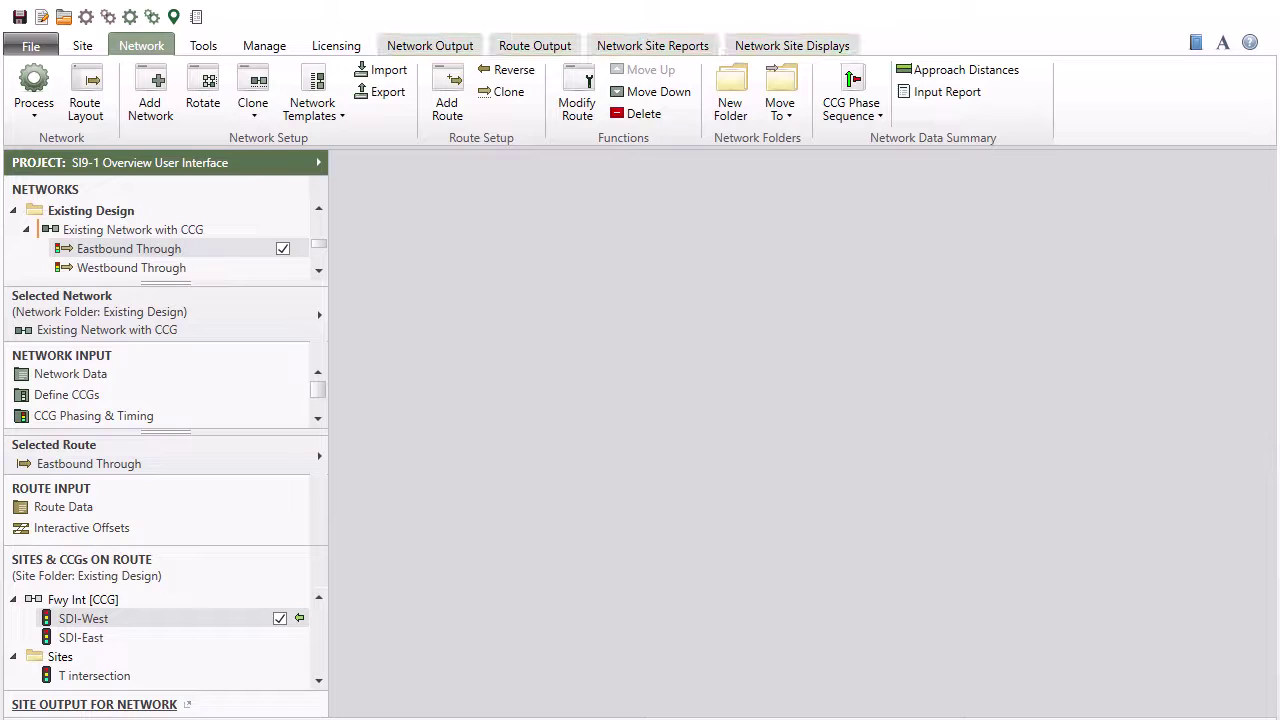
click(476, 50)
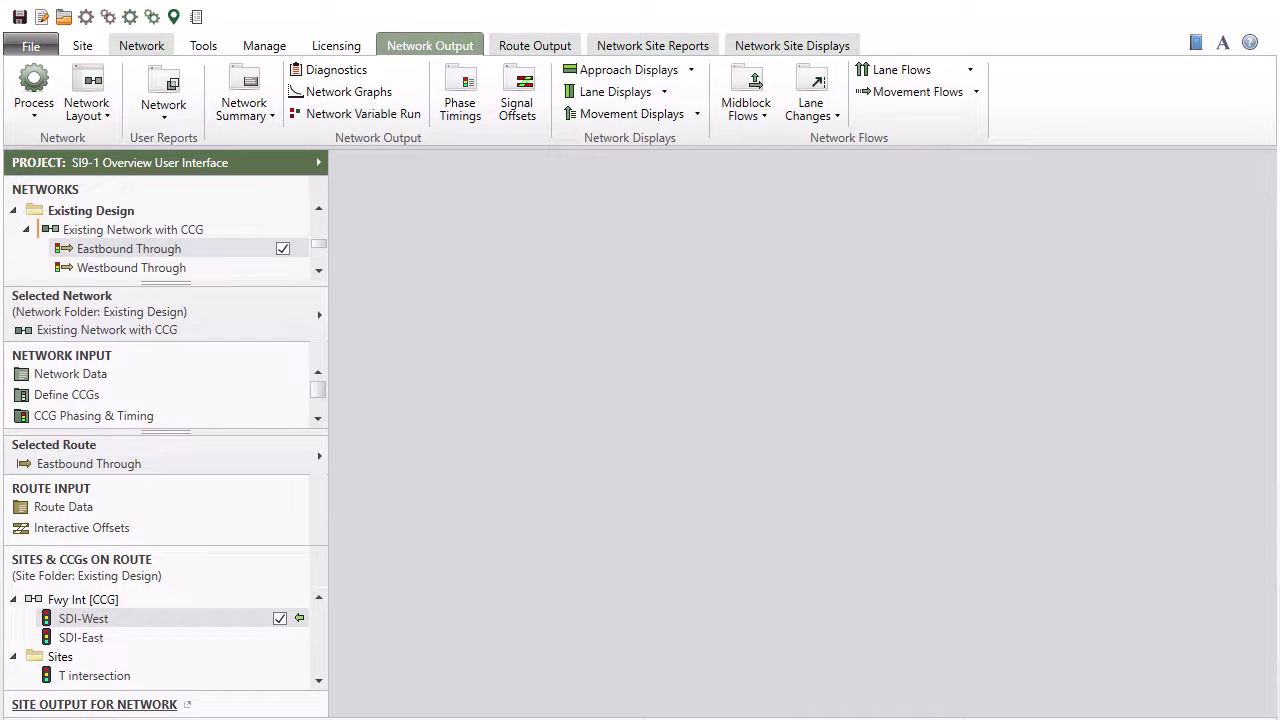
click(575, 50)
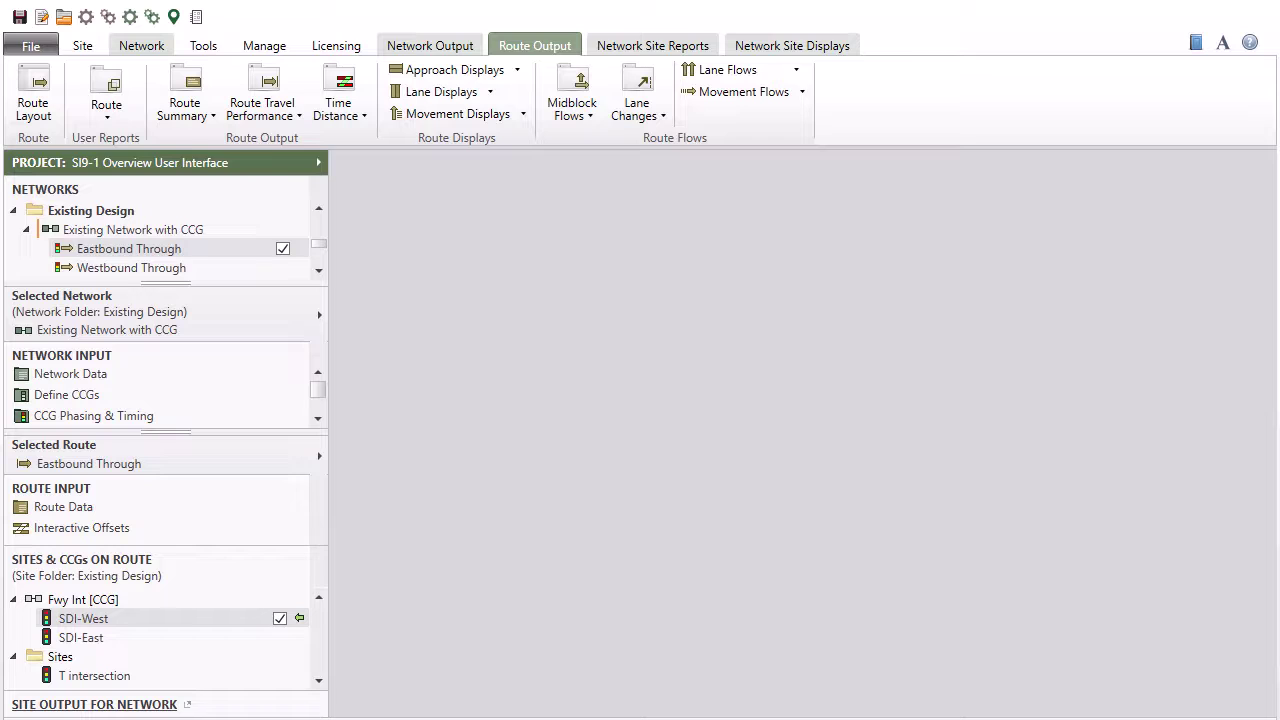
click(716, 53)
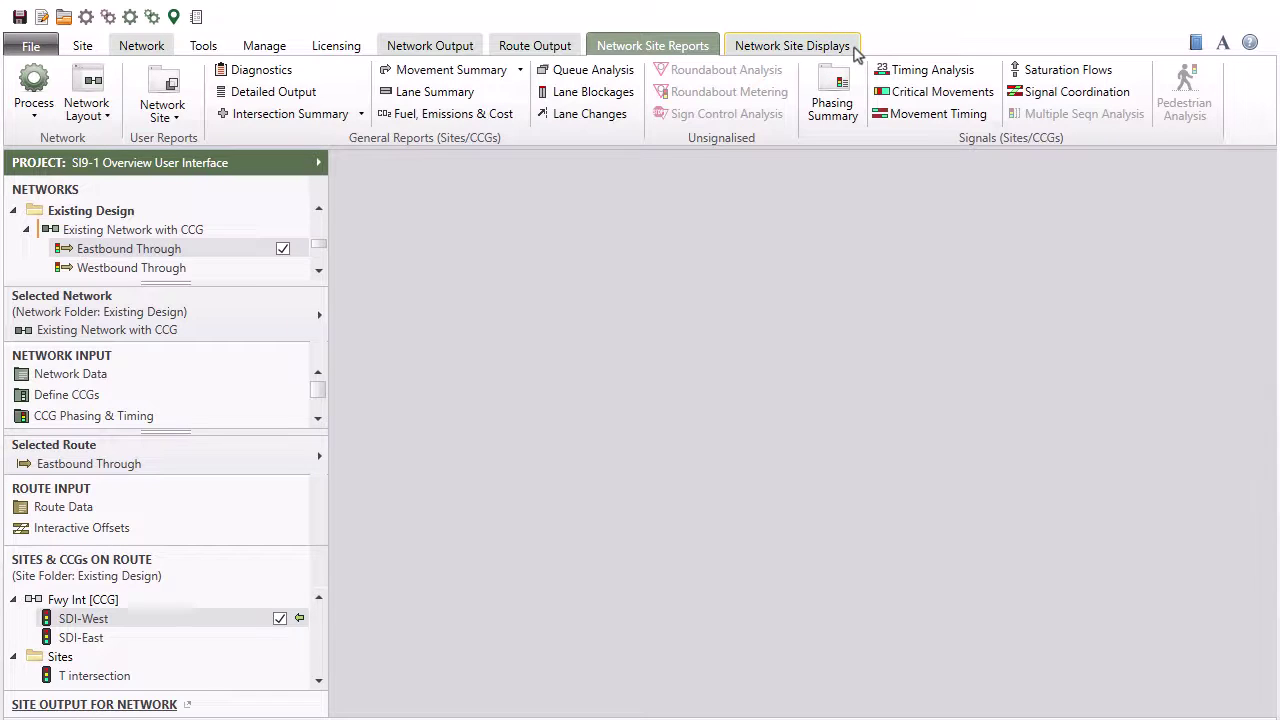
click(855, 55)
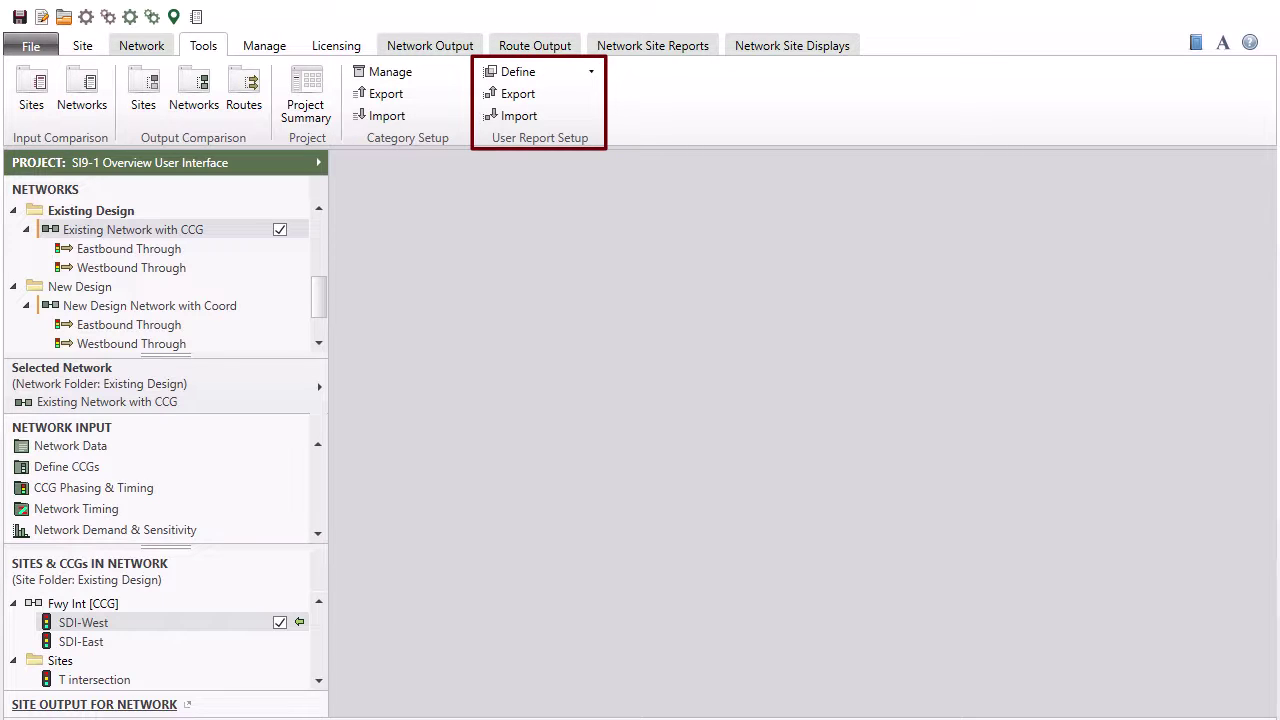
Set up a site input comparison between T intersection in Existing Design and T intersection (2) in New Design
click(46, 114)
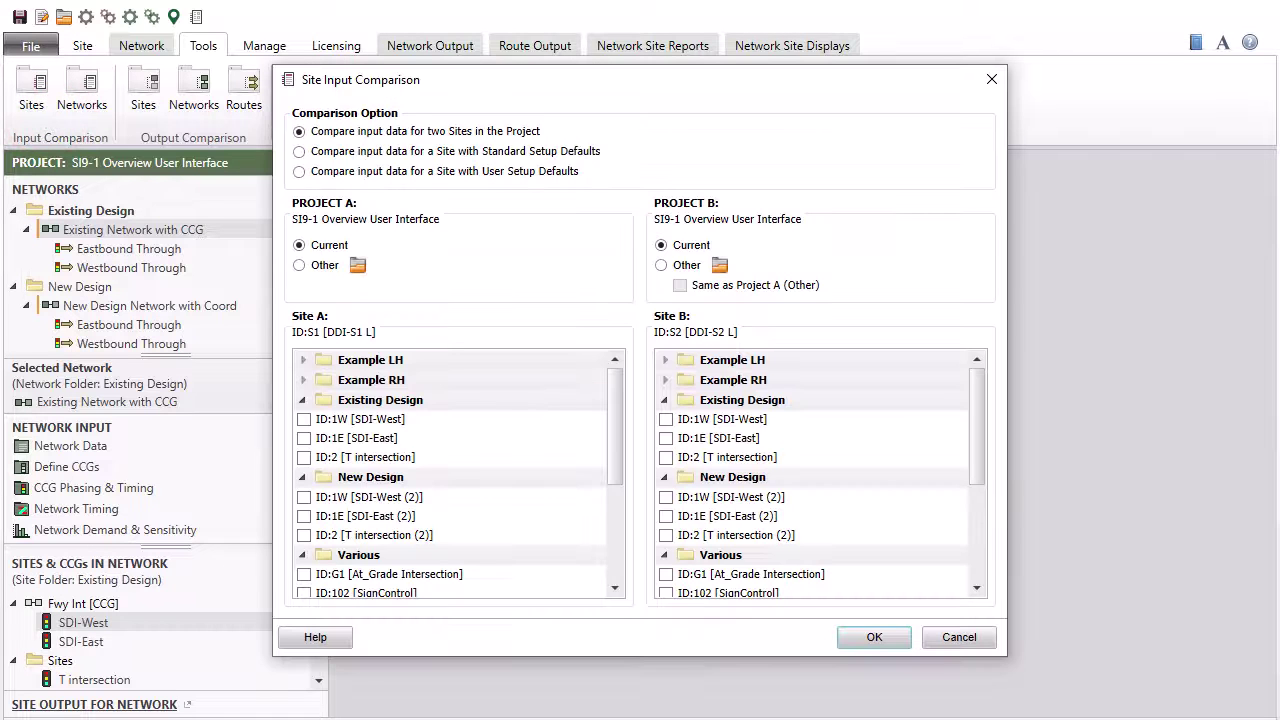
click(304, 458)
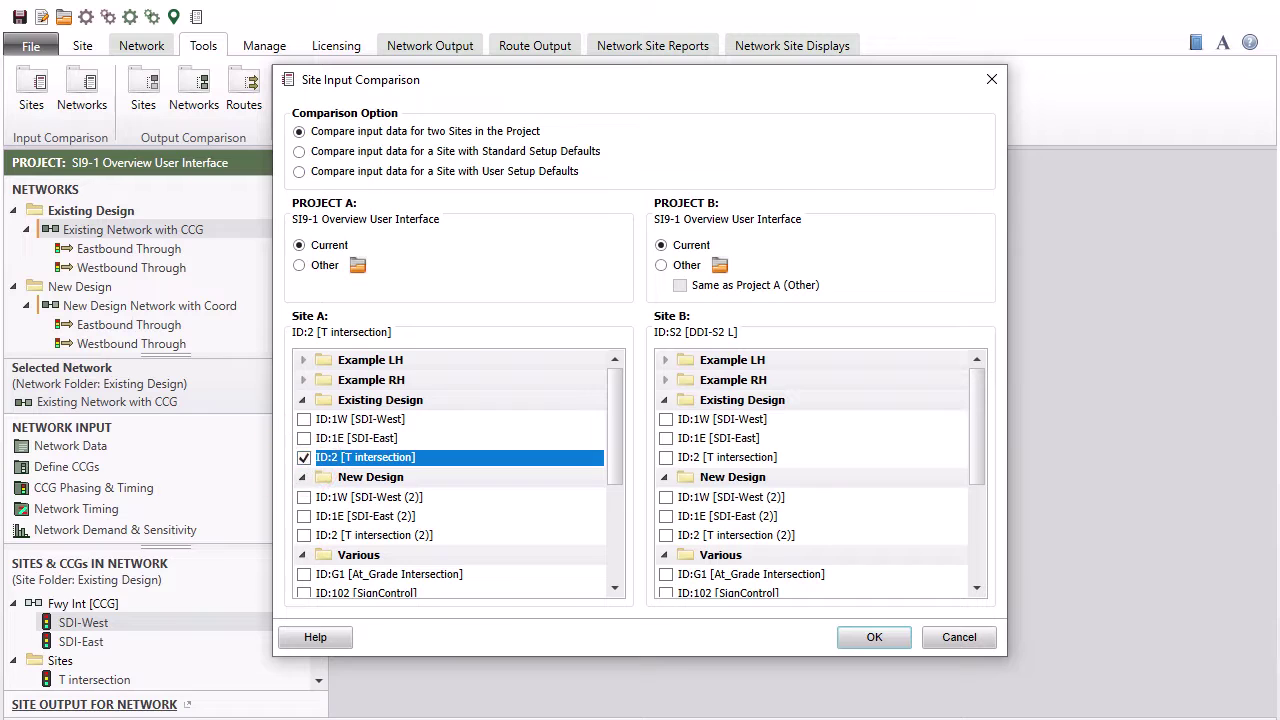
click(666, 536)
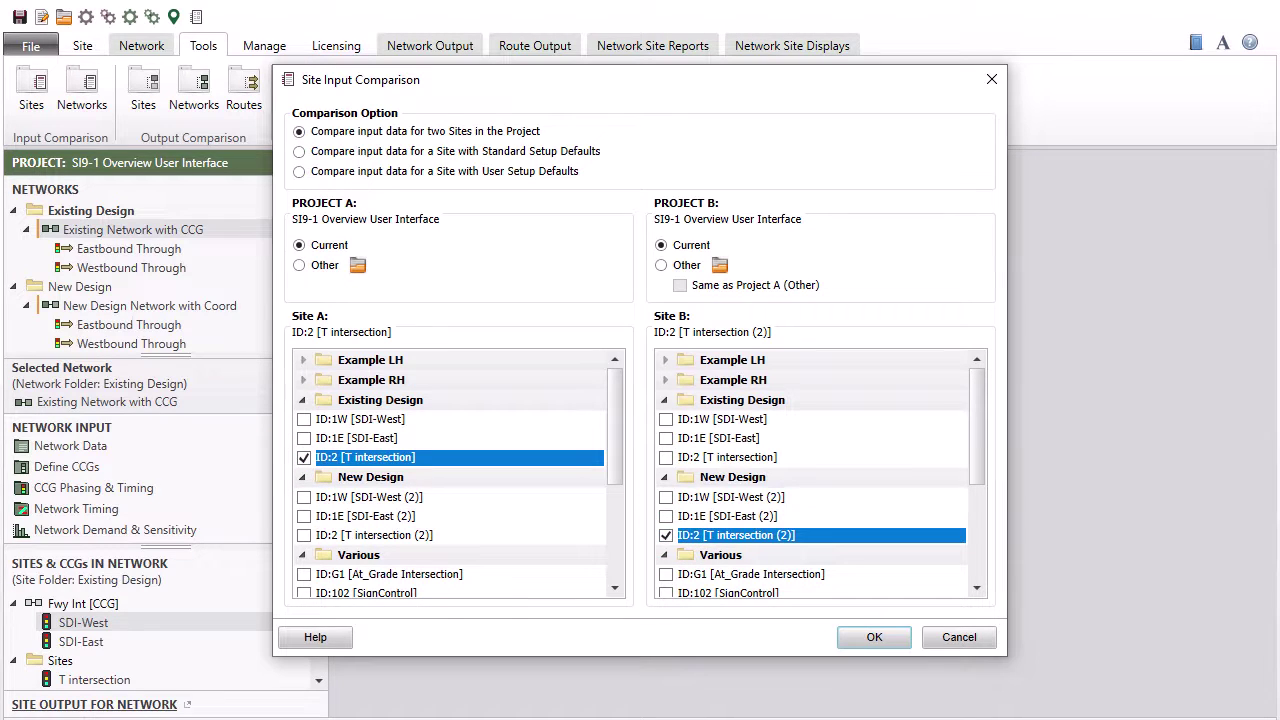
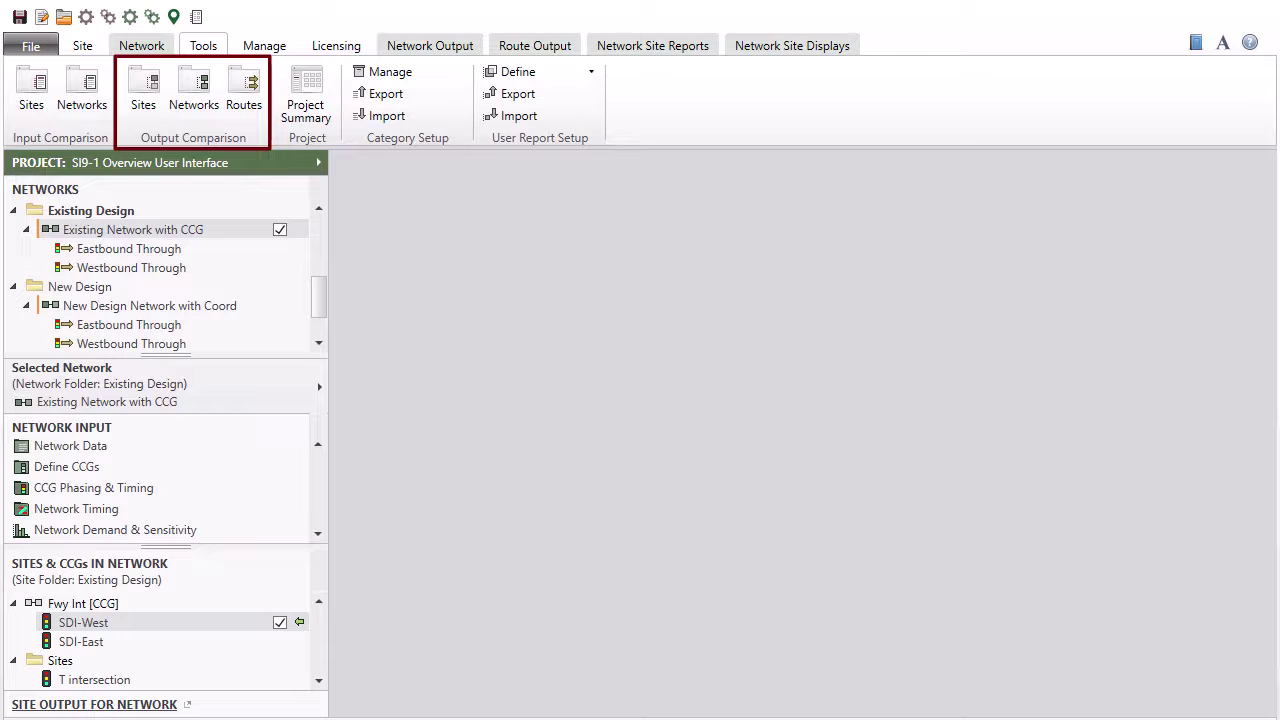
Compare the whole-network output of Existing Network with CCG against New Design Network with Coord in the current project, and close the comparison report
click(214, 119)
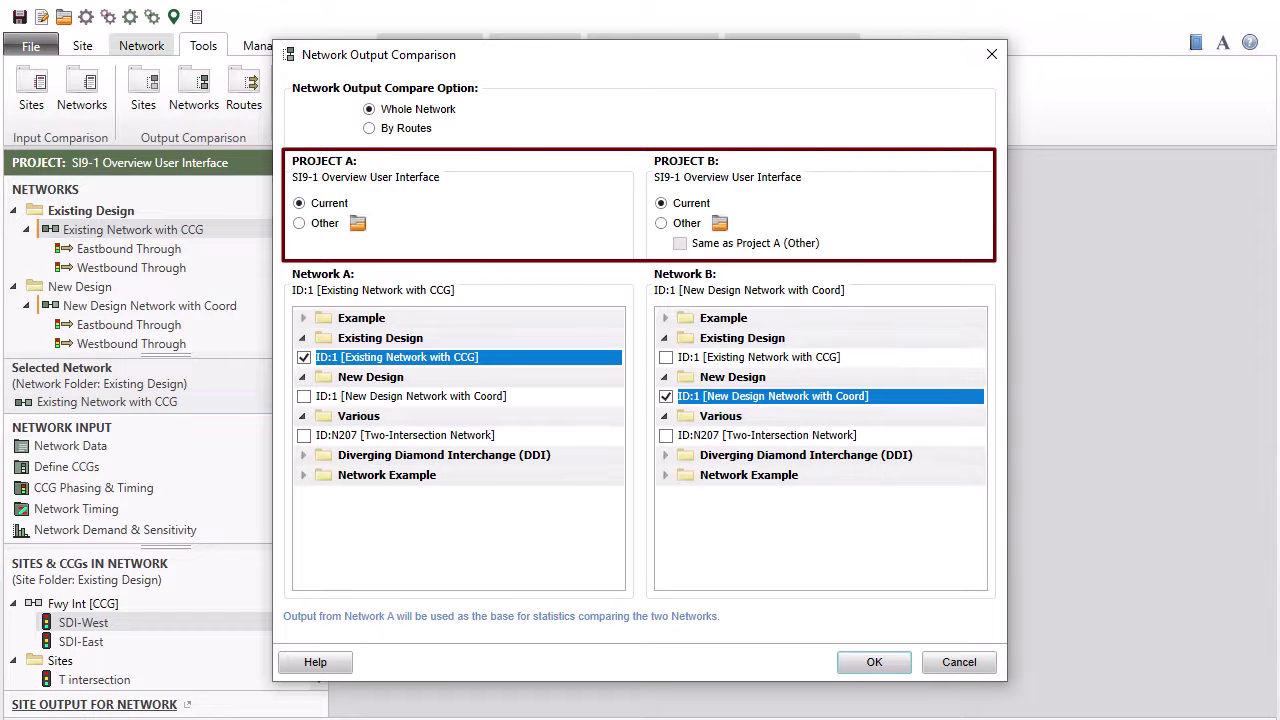
click(897, 667)
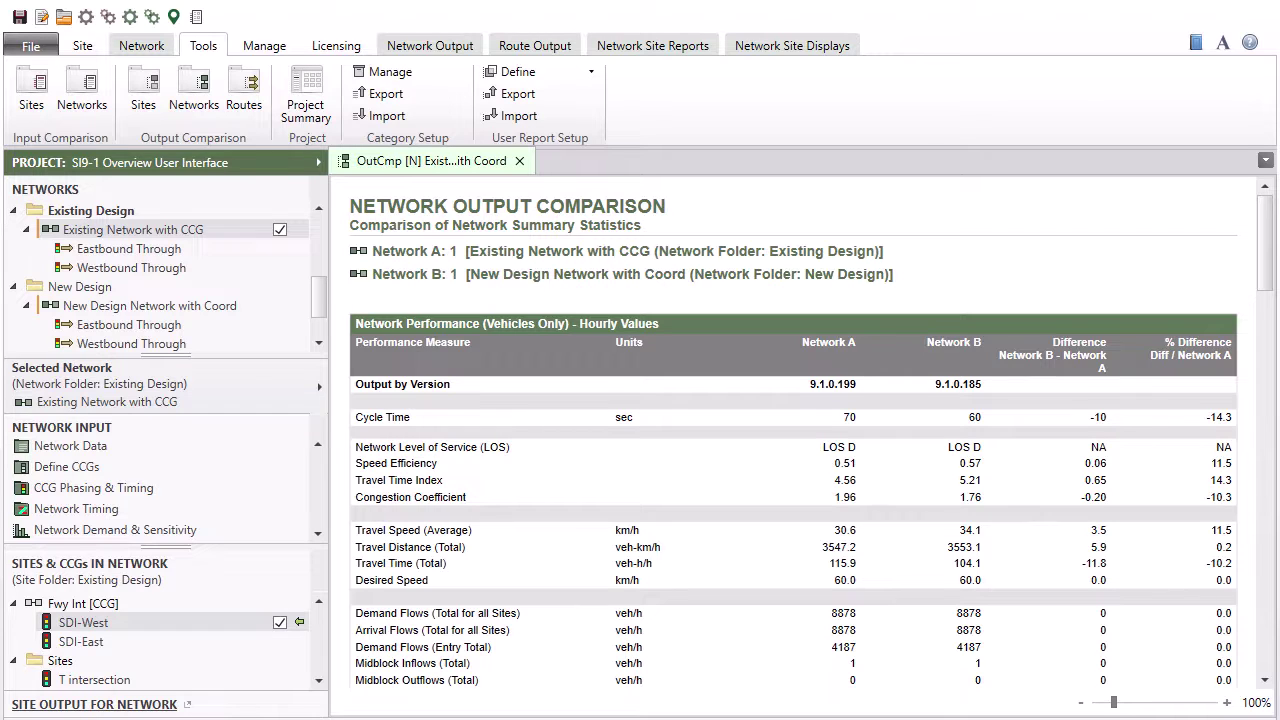
key(ctrl+F4)
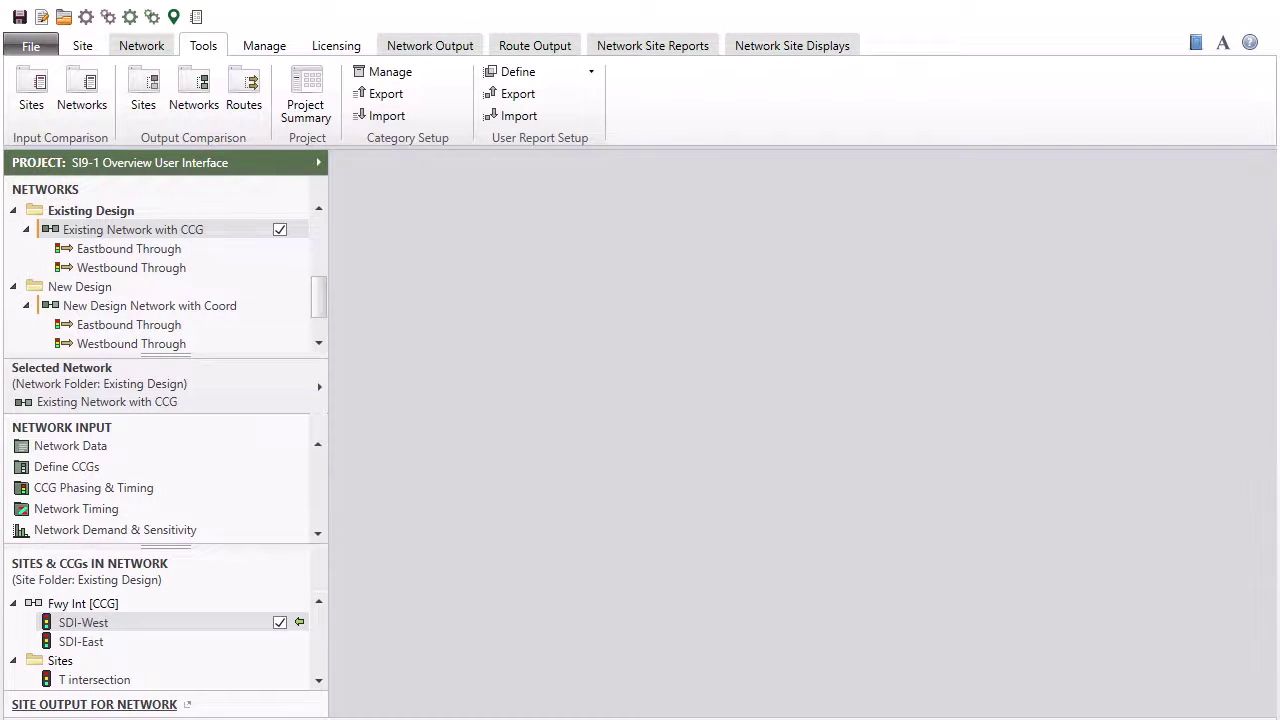
Generate a project summary for networks covering Existing Network with CCG and New Design Network with Coord, with annual values, and close it
click(330, 124)
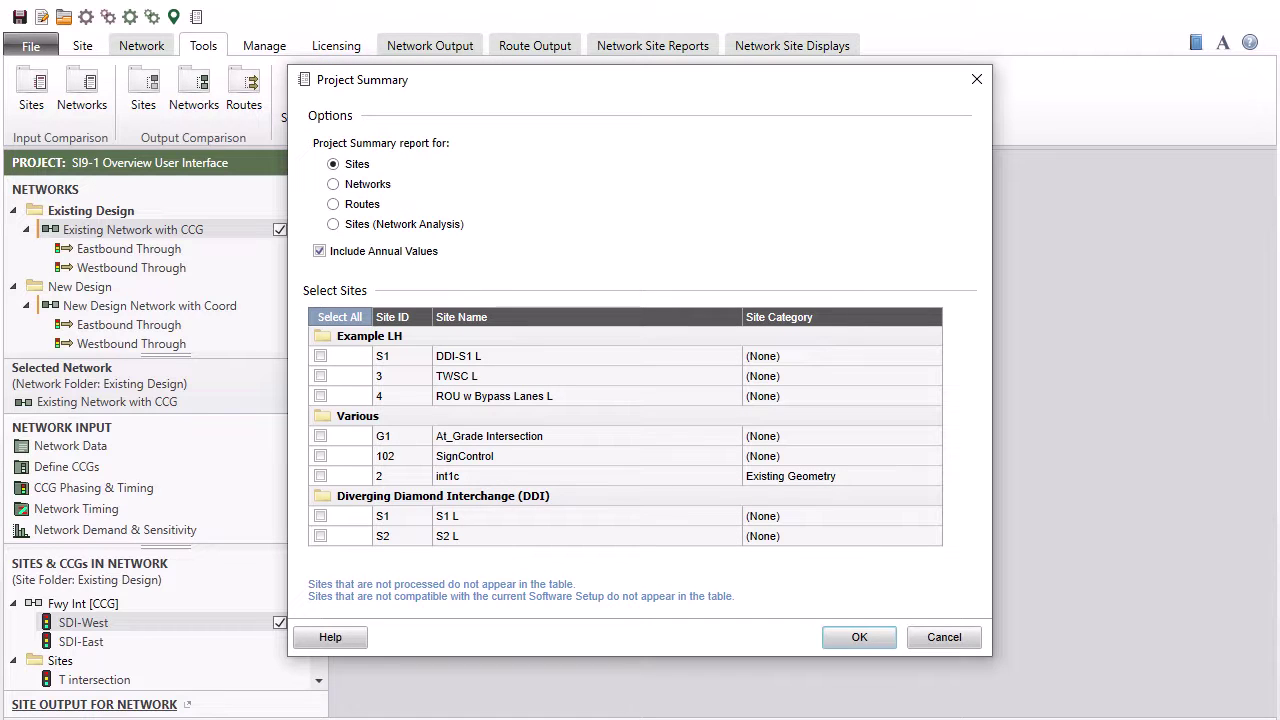
click(333, 184)
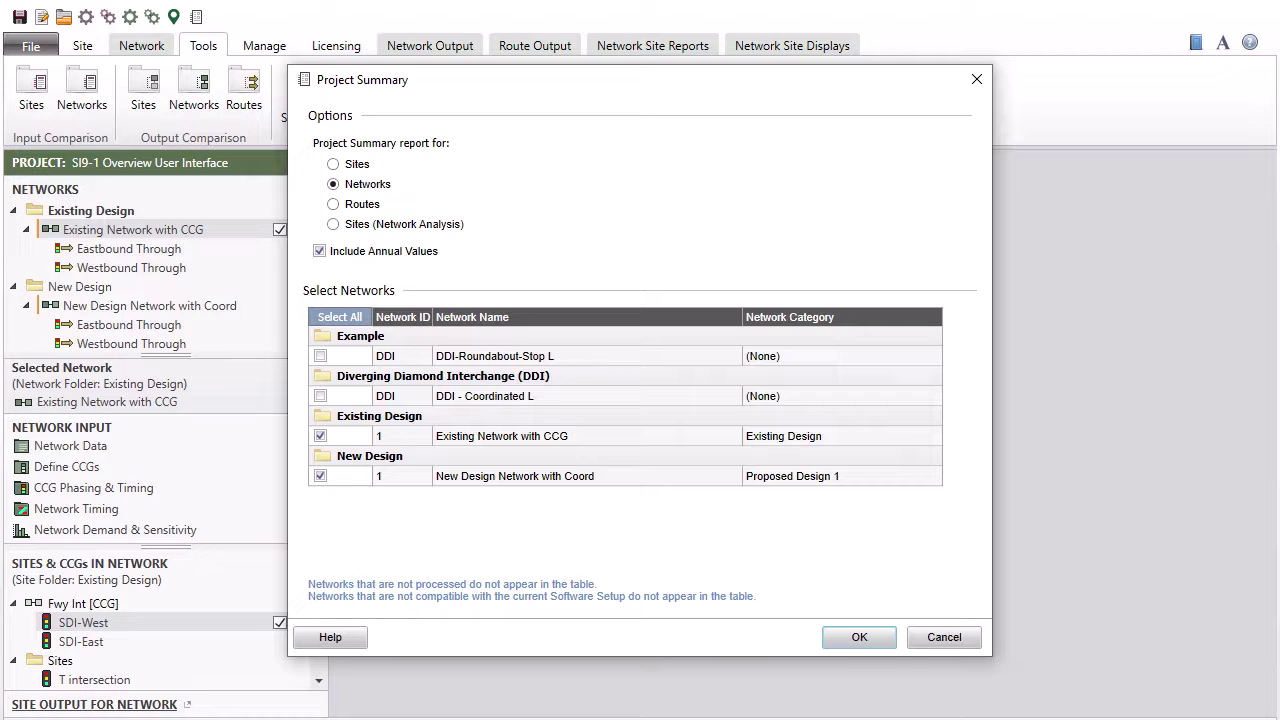
click(884, 641)
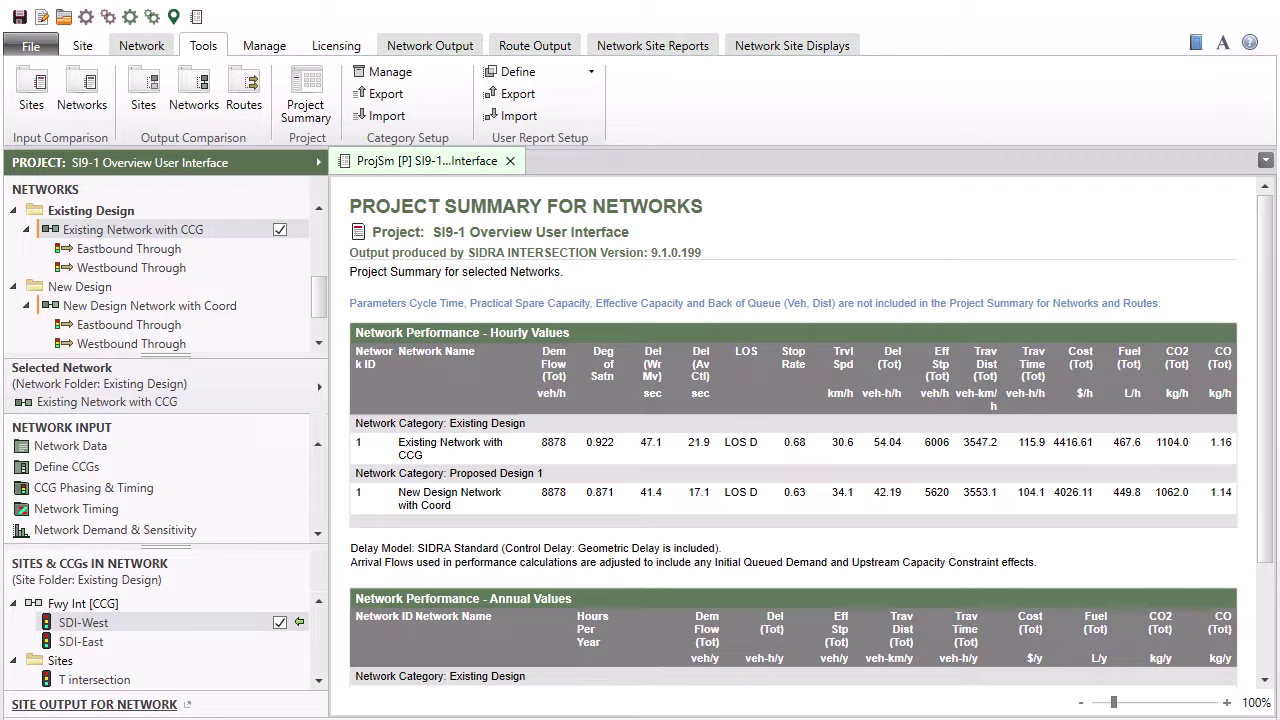
key(ctrl+F4)
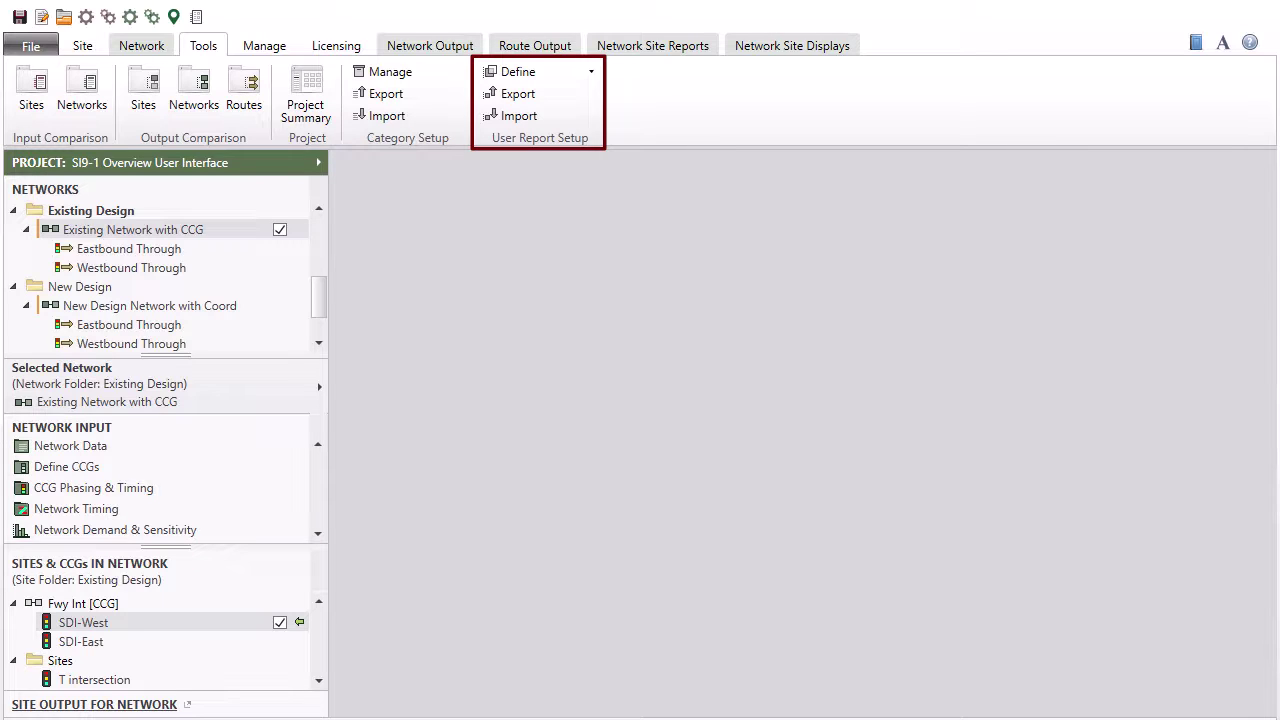
Define a new network user report template with the Network Layout diagram, Degree of Saturation, Level of Service, Lane Flows and Network Summary performance items
click(591, 73)
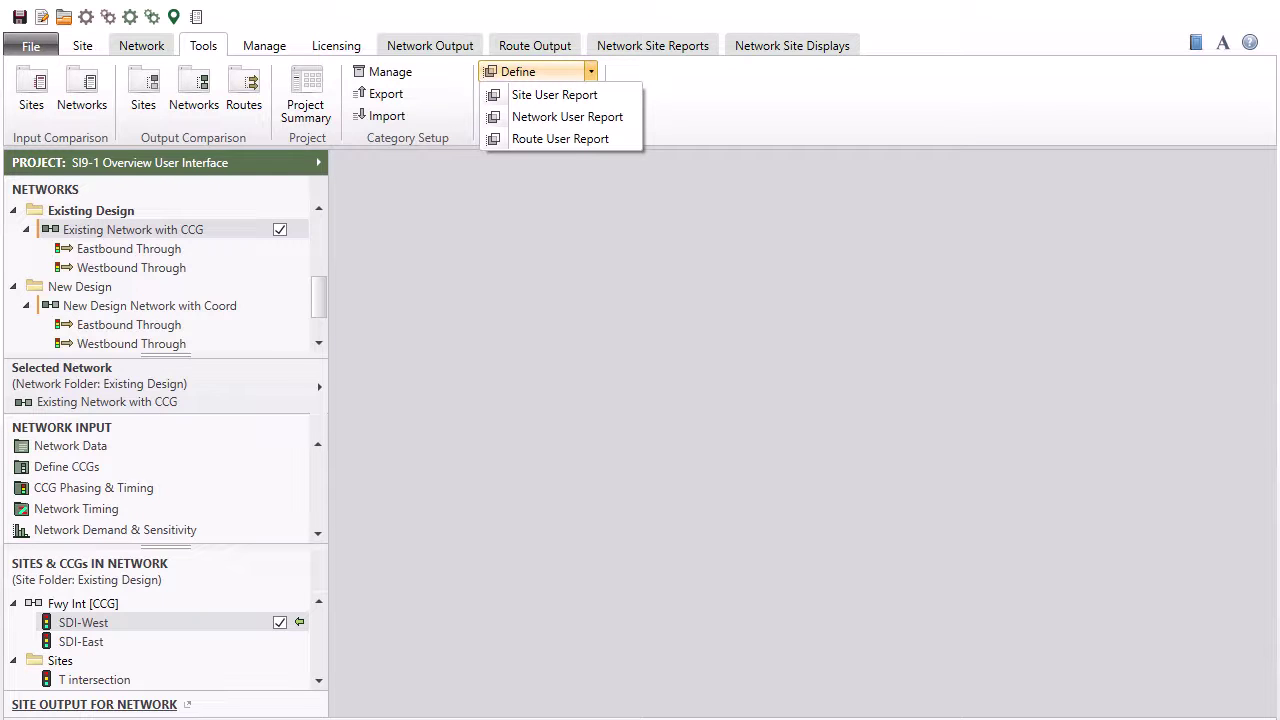
click(630, 120)
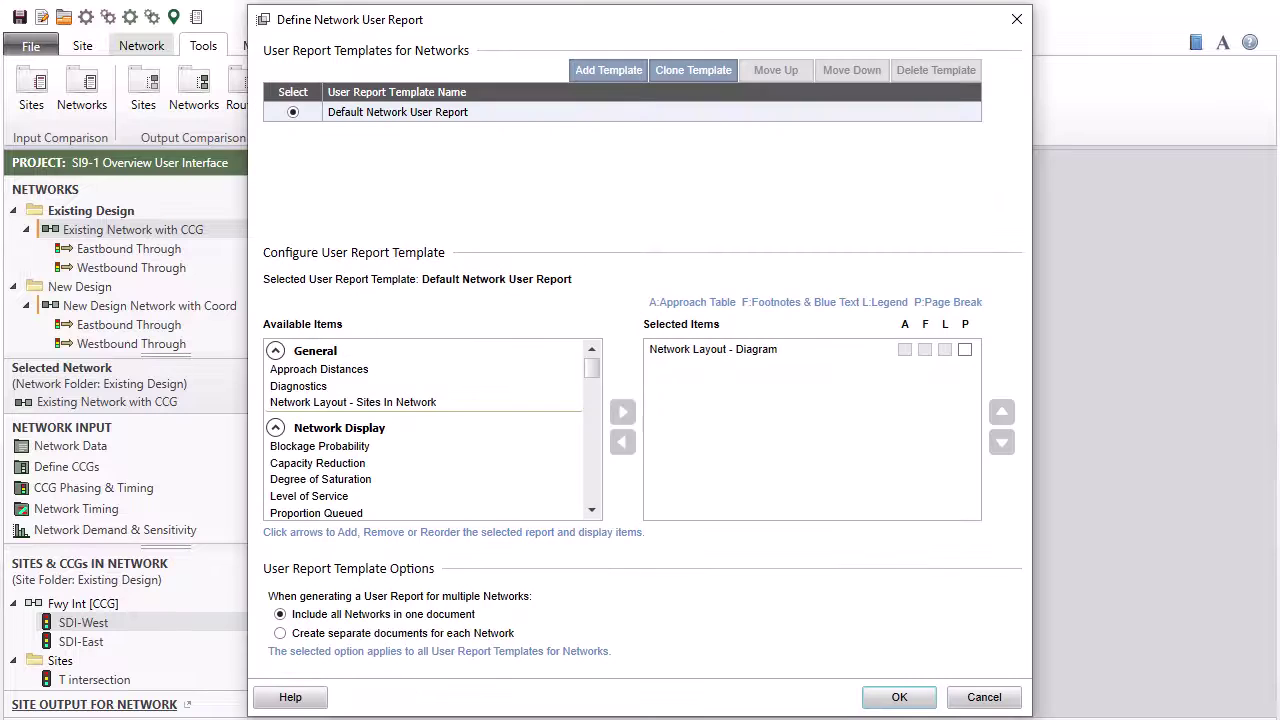
click(639, 72)
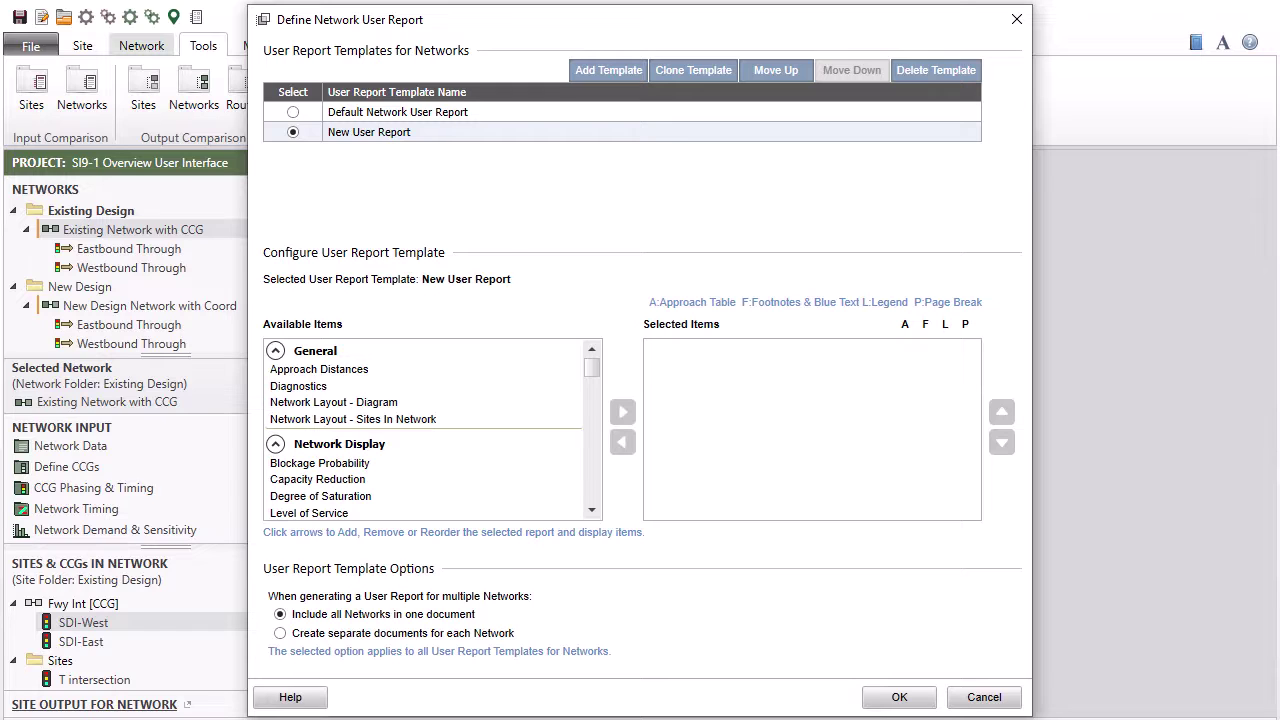
click(450, 402)
click(623, 413)
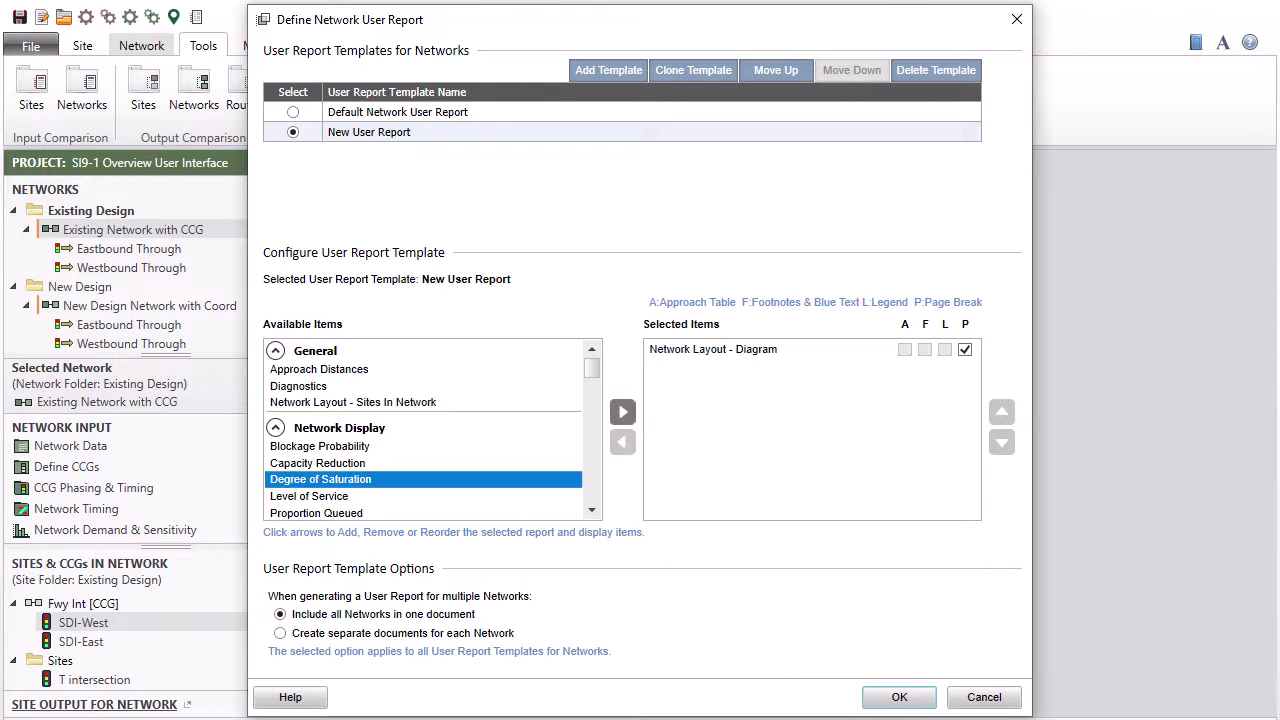
click(623, 413)
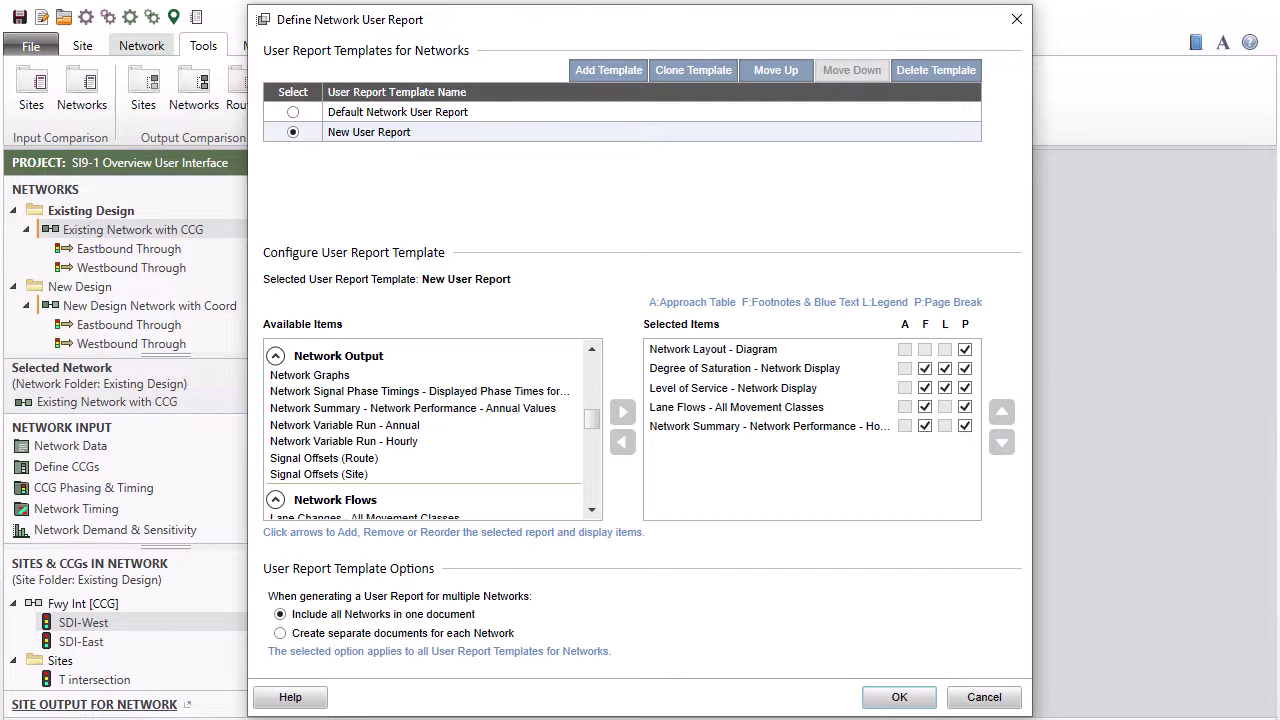
click(918, 697)
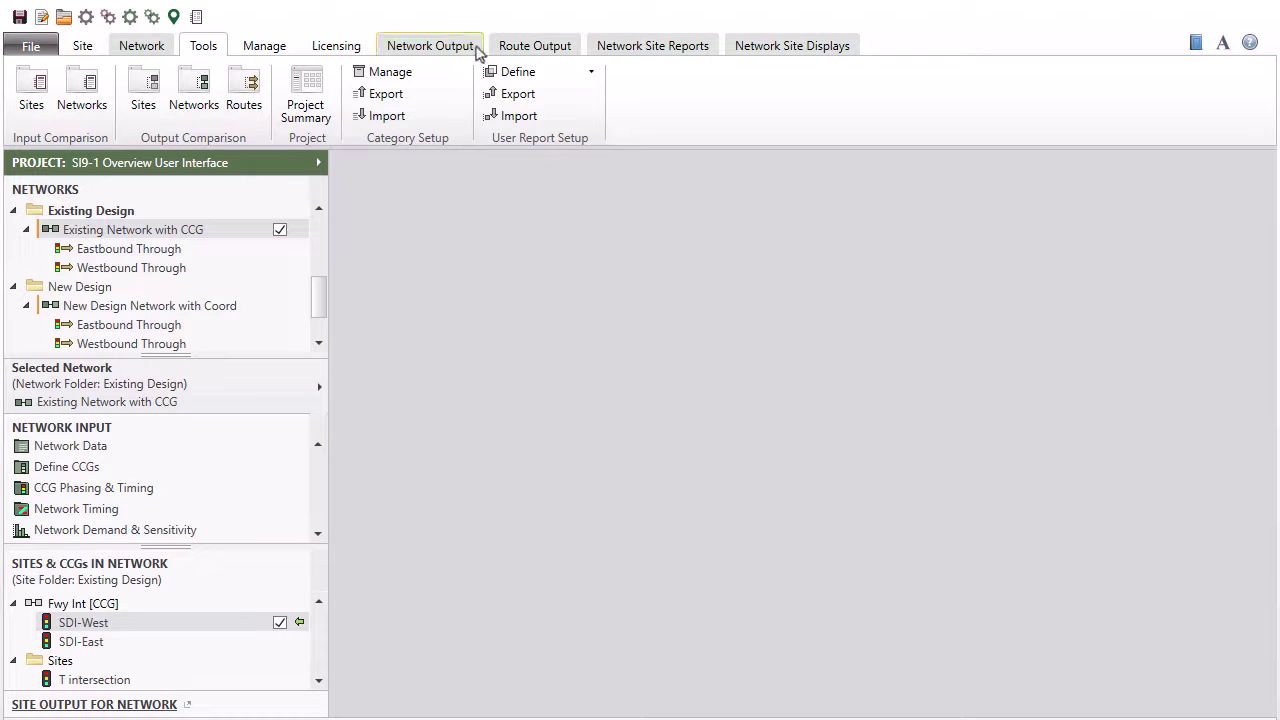
Generate a network user report for the whole network using the New User Report template
click(474, 47)
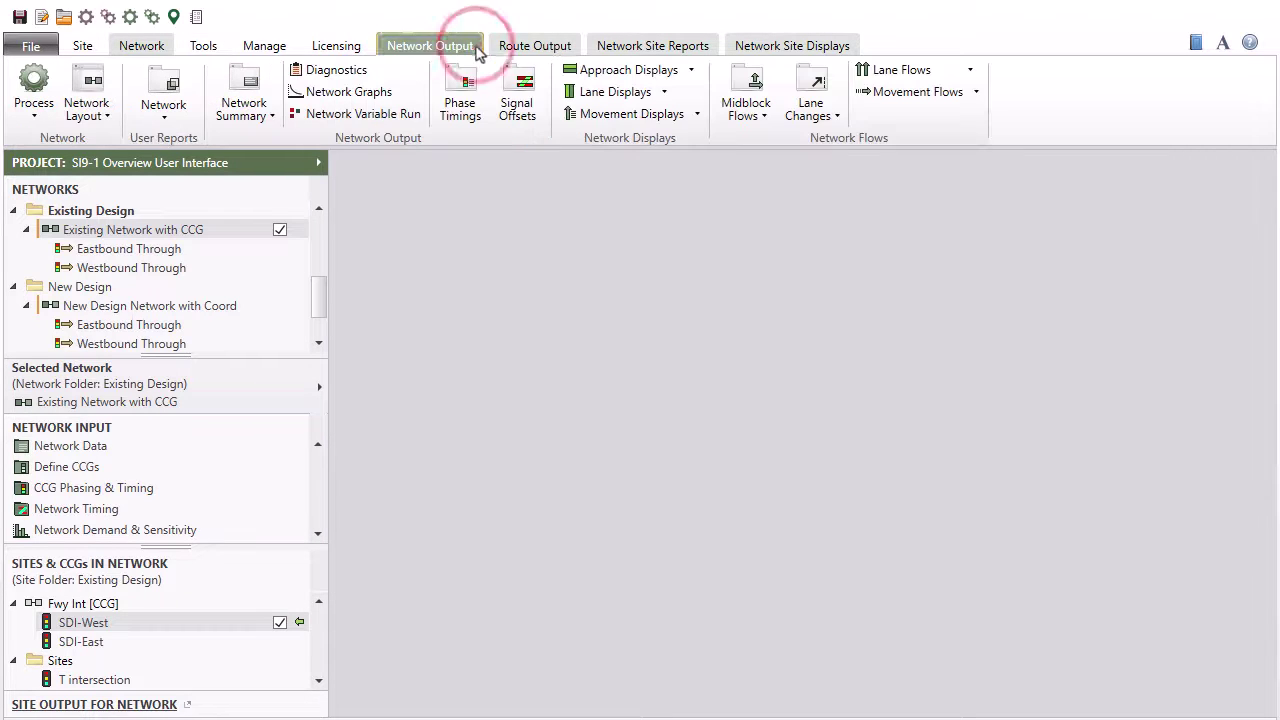
click(170, 117)
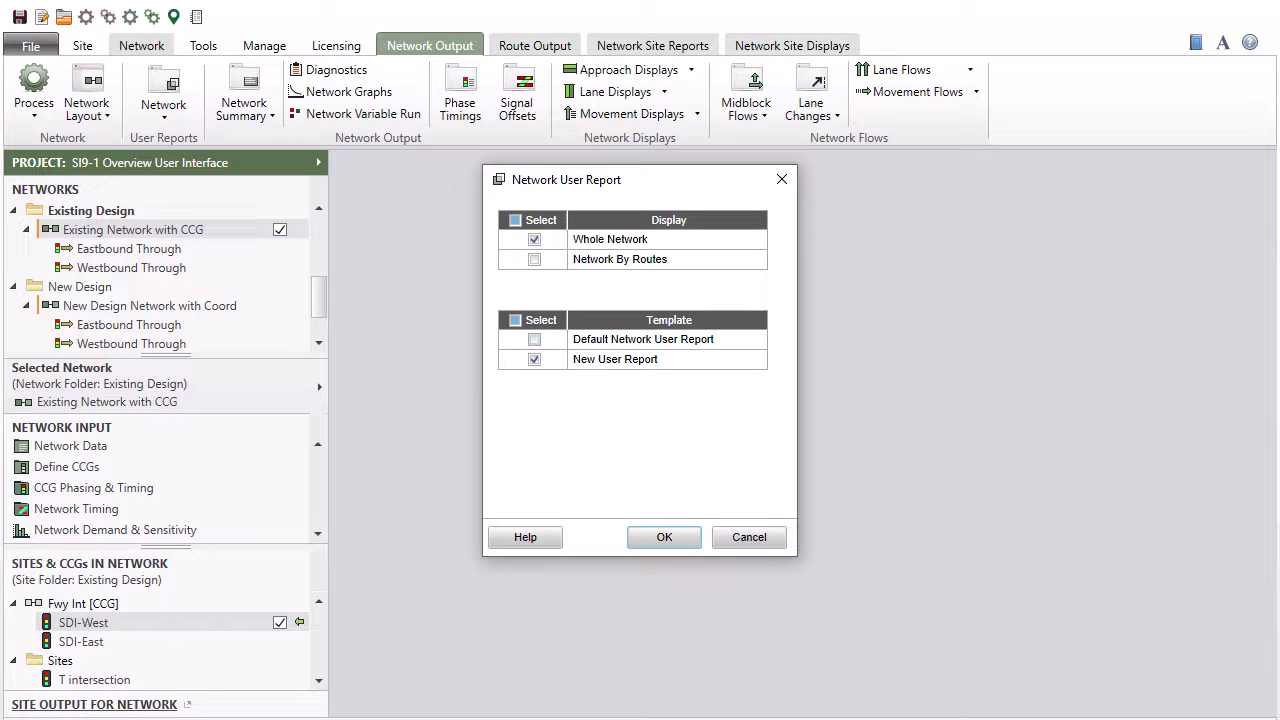
click(689, 539)
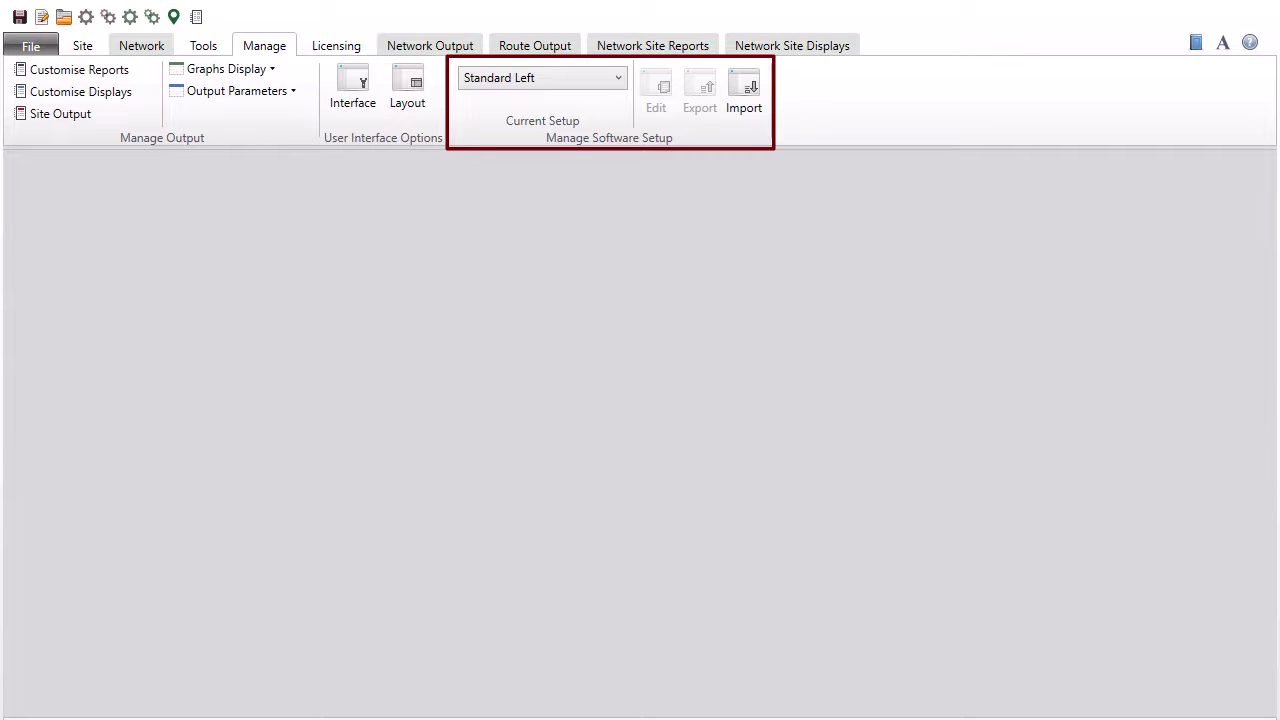
Review the customisable output report contents for sites, networks and routes
click(148, 72)
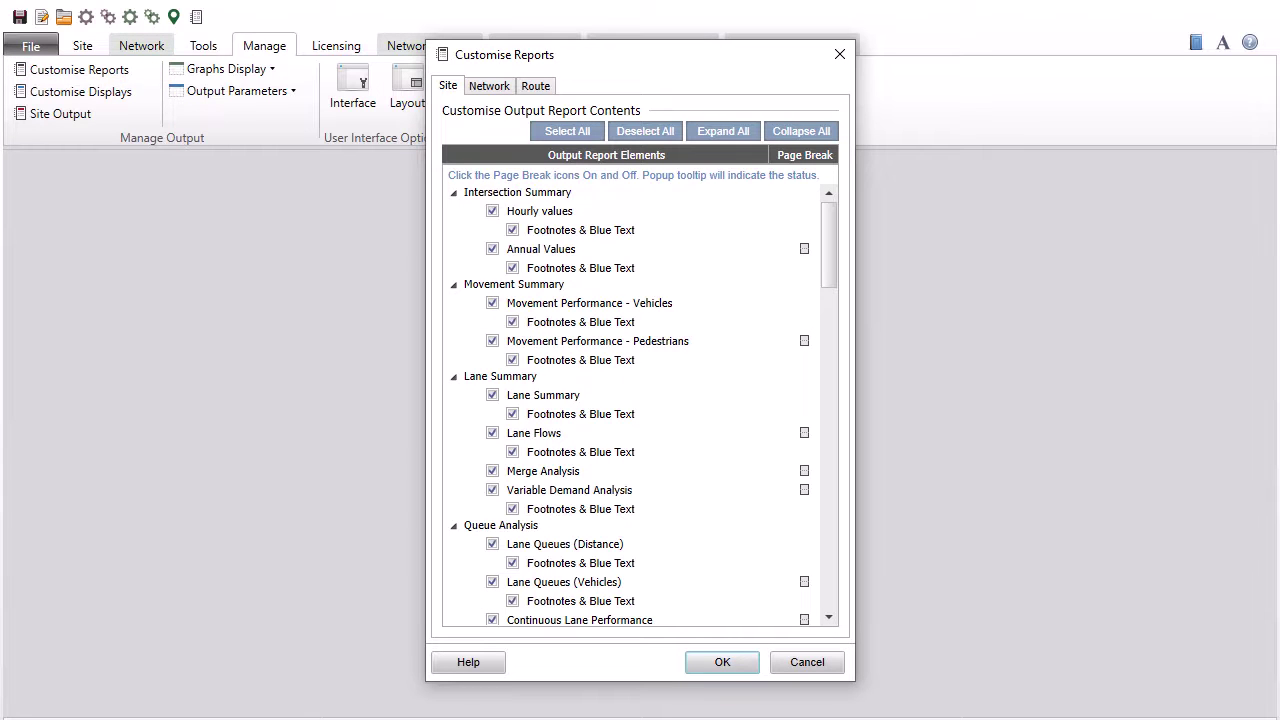
click(489, 85)
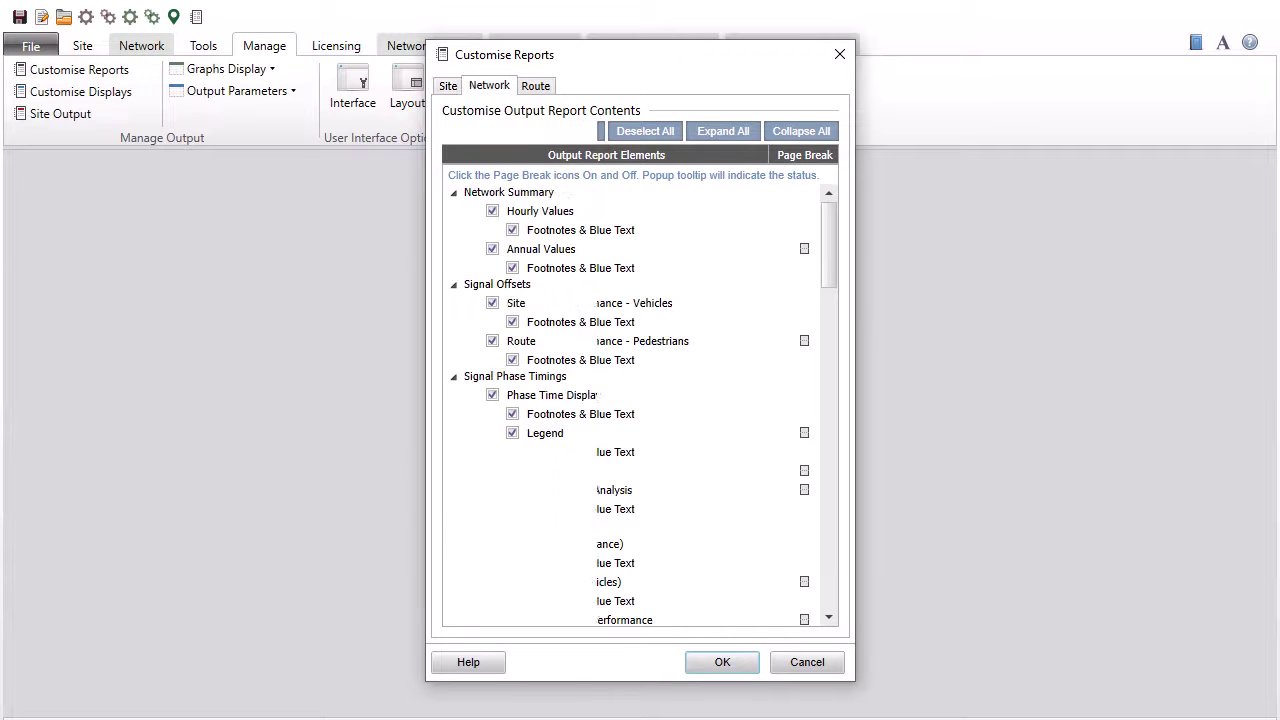
click(535, 85)
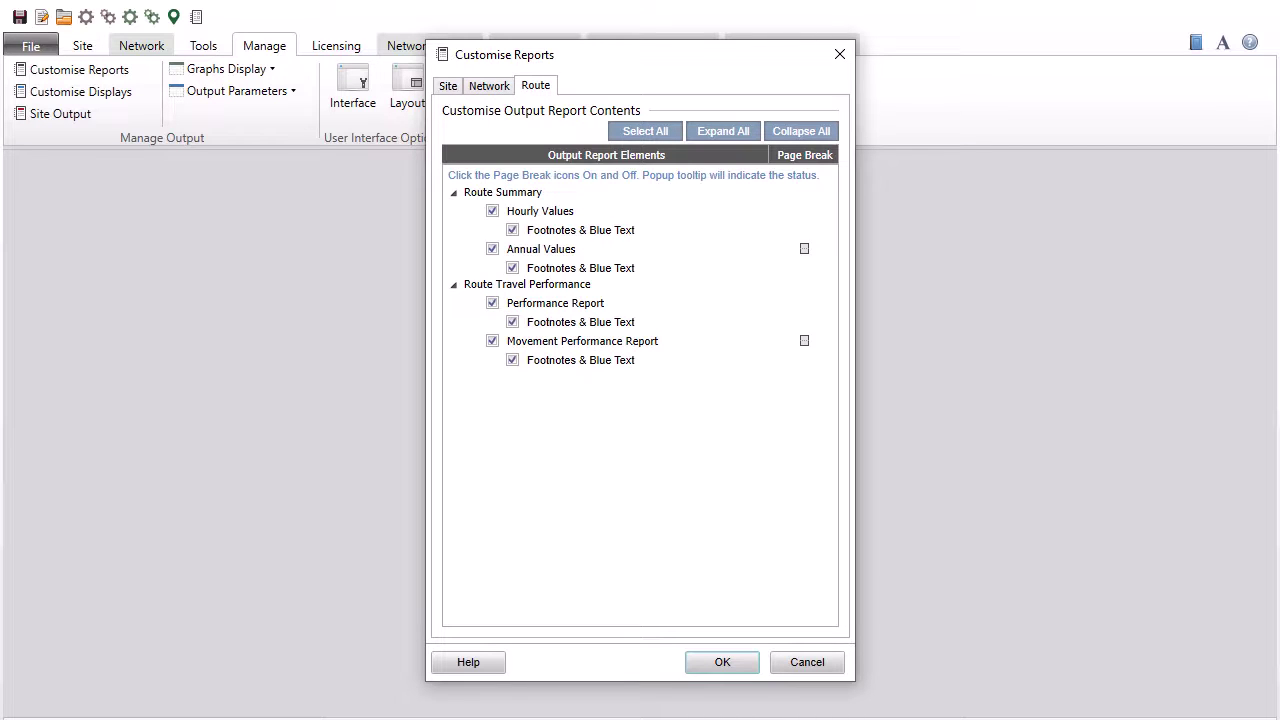
key(Return)
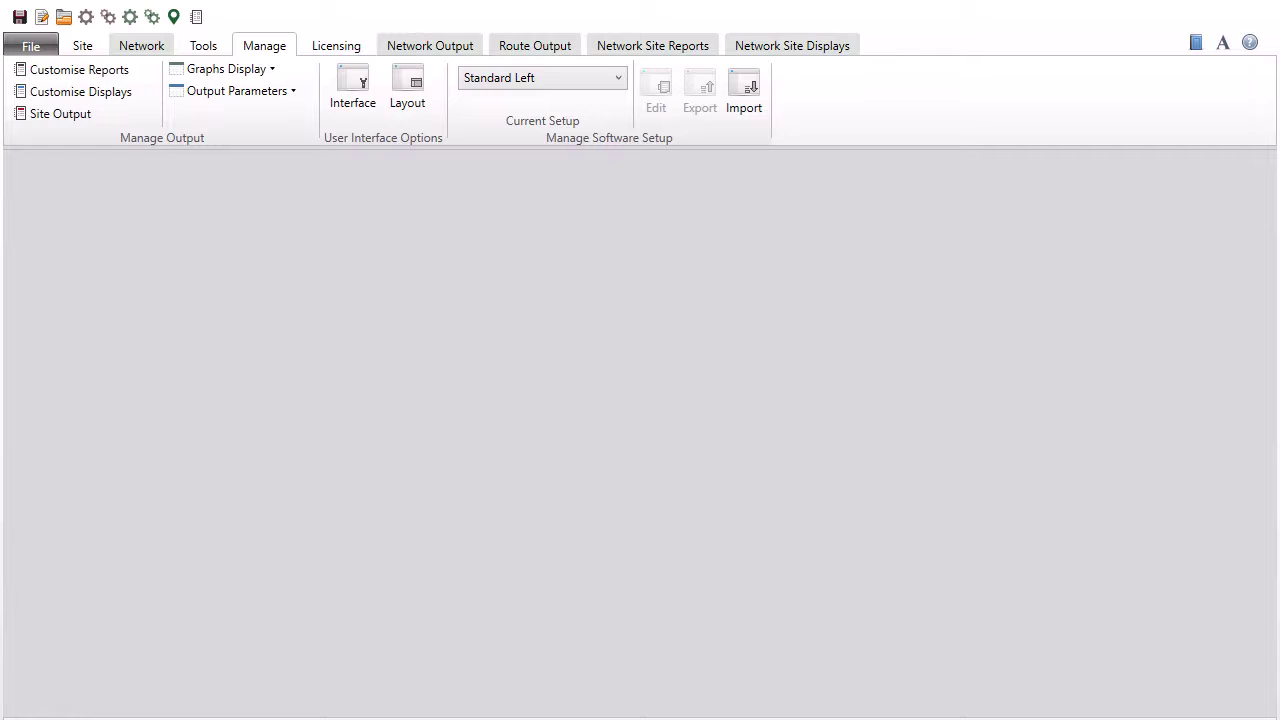
Review the display customisation settings, including the visibility of approach, lane and movement displays
click(144, 95)
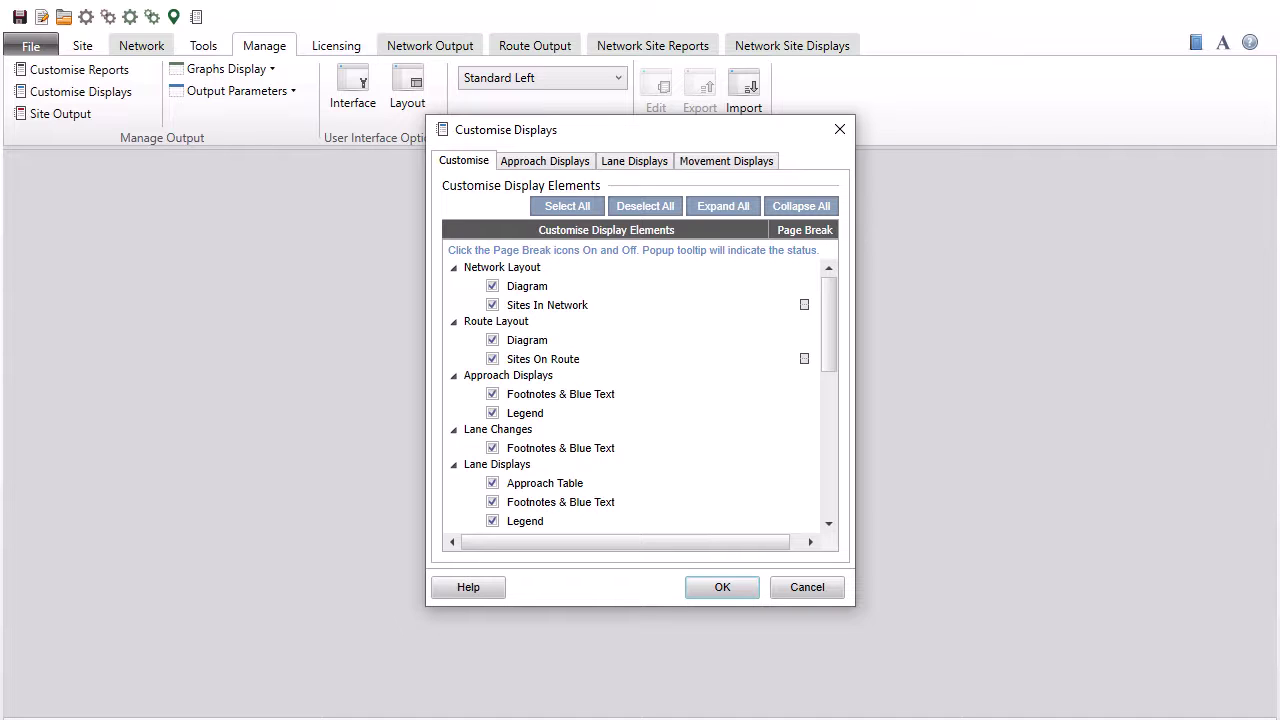
click(545, 161)
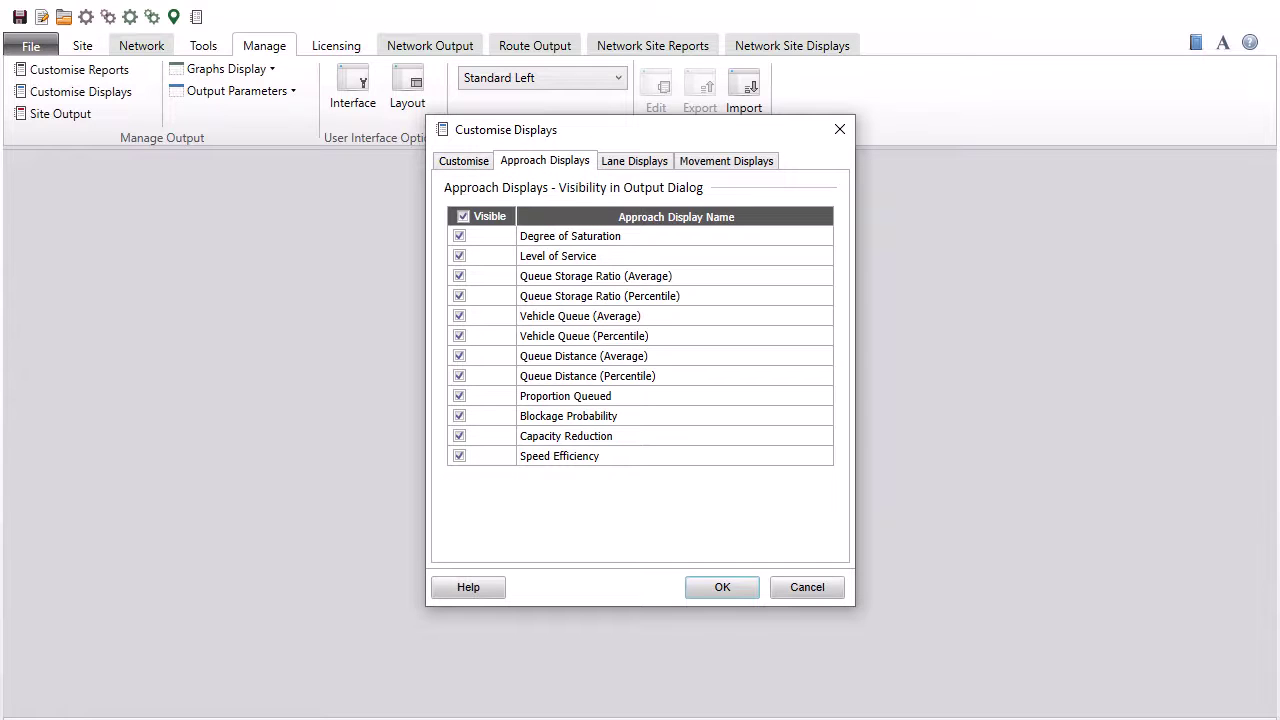
key(ctrl+Tab)
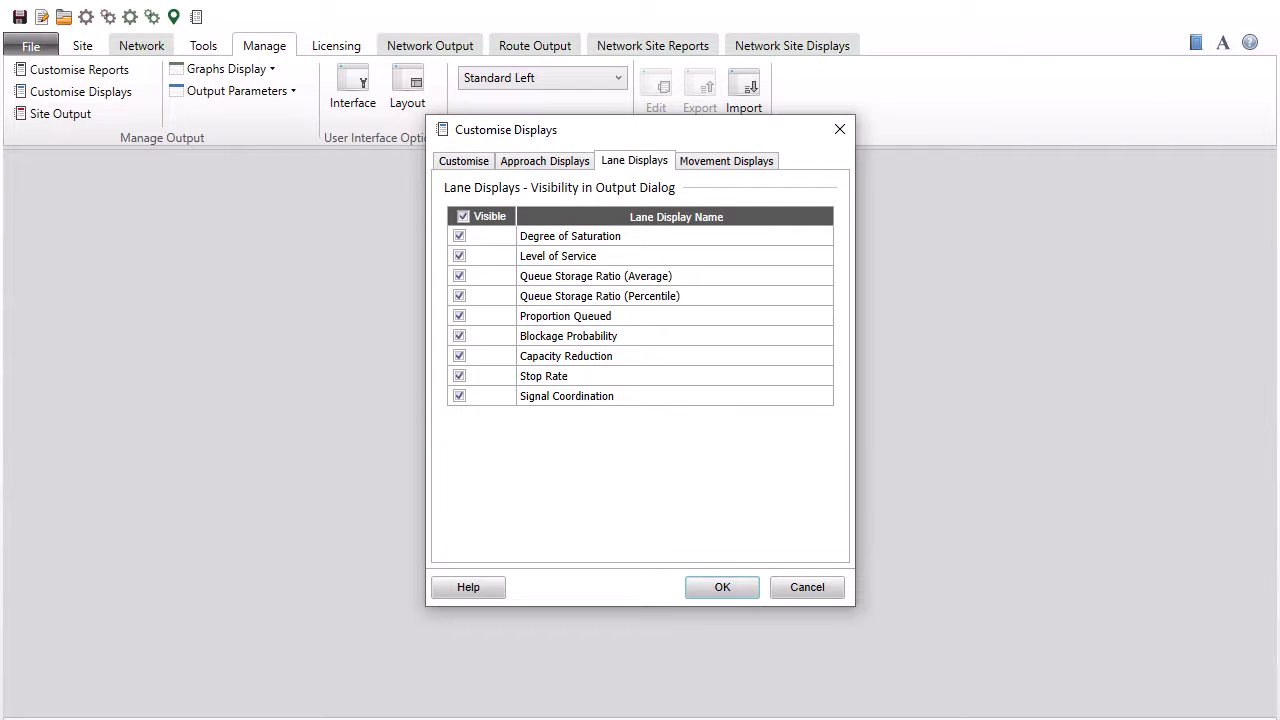
key(ctrl+Tab)
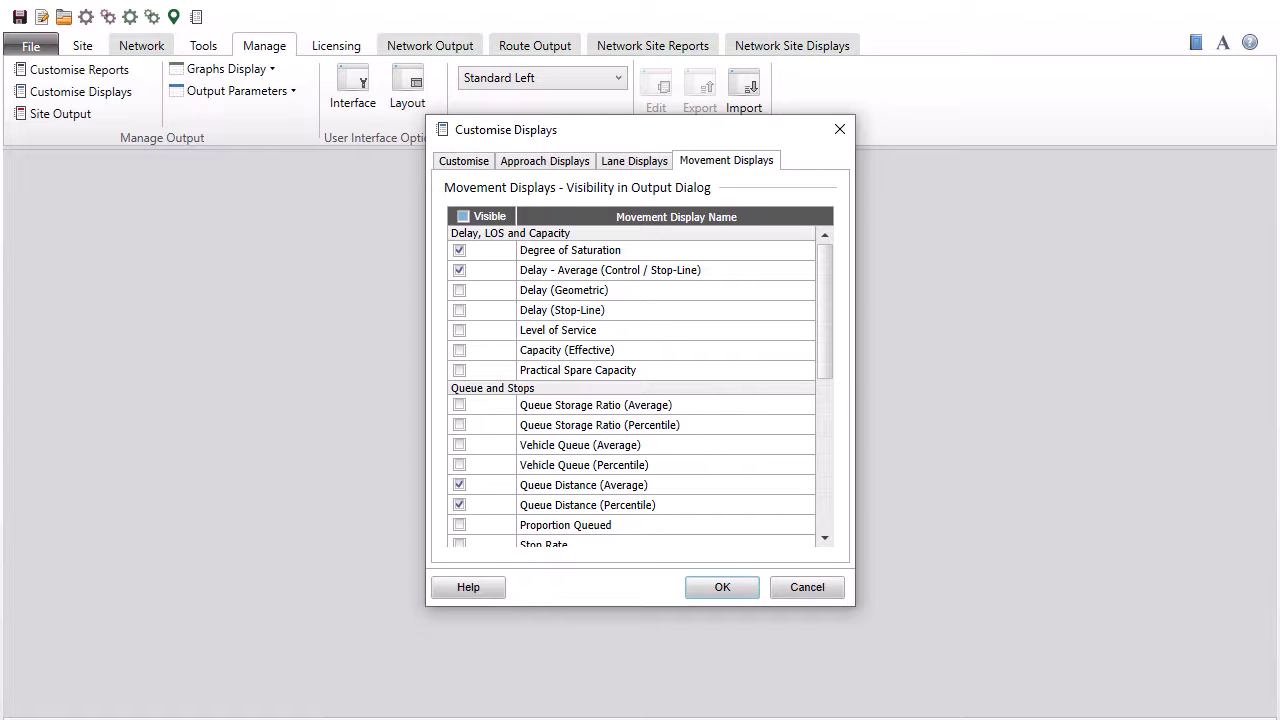
key(Return)
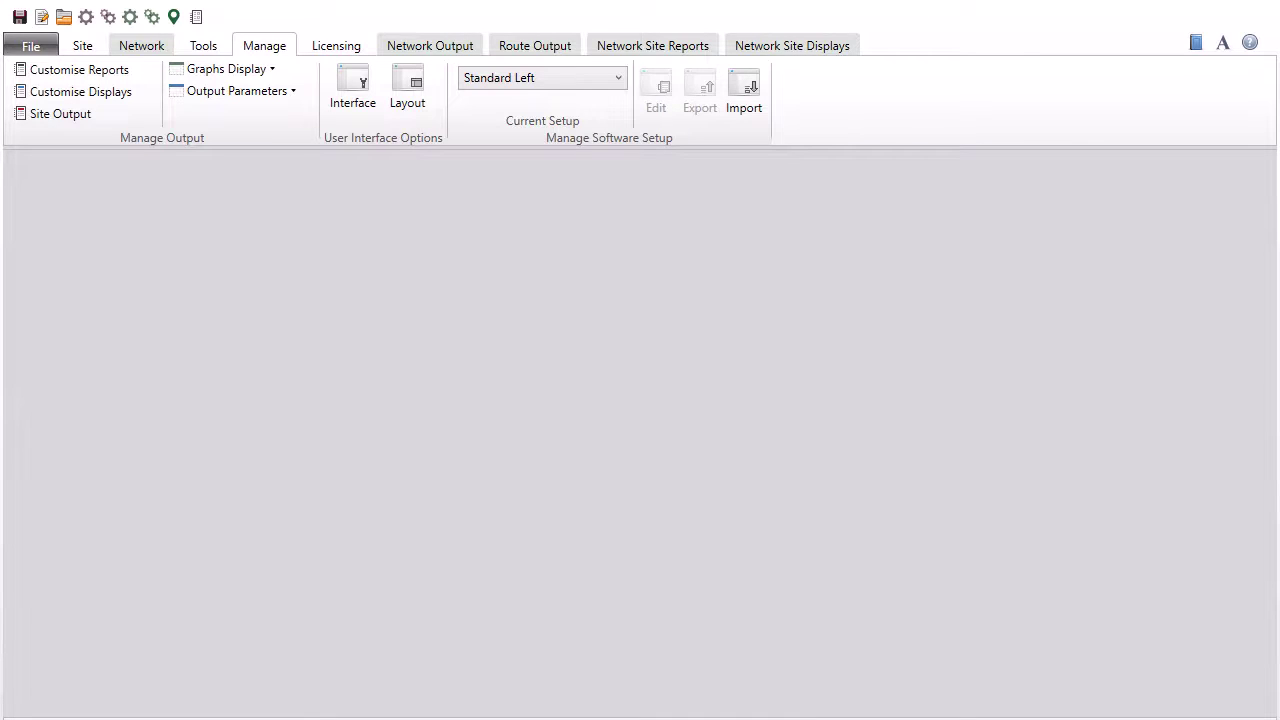
Review the site output settings for detailed output visibility and volume displays
click(113, 117)
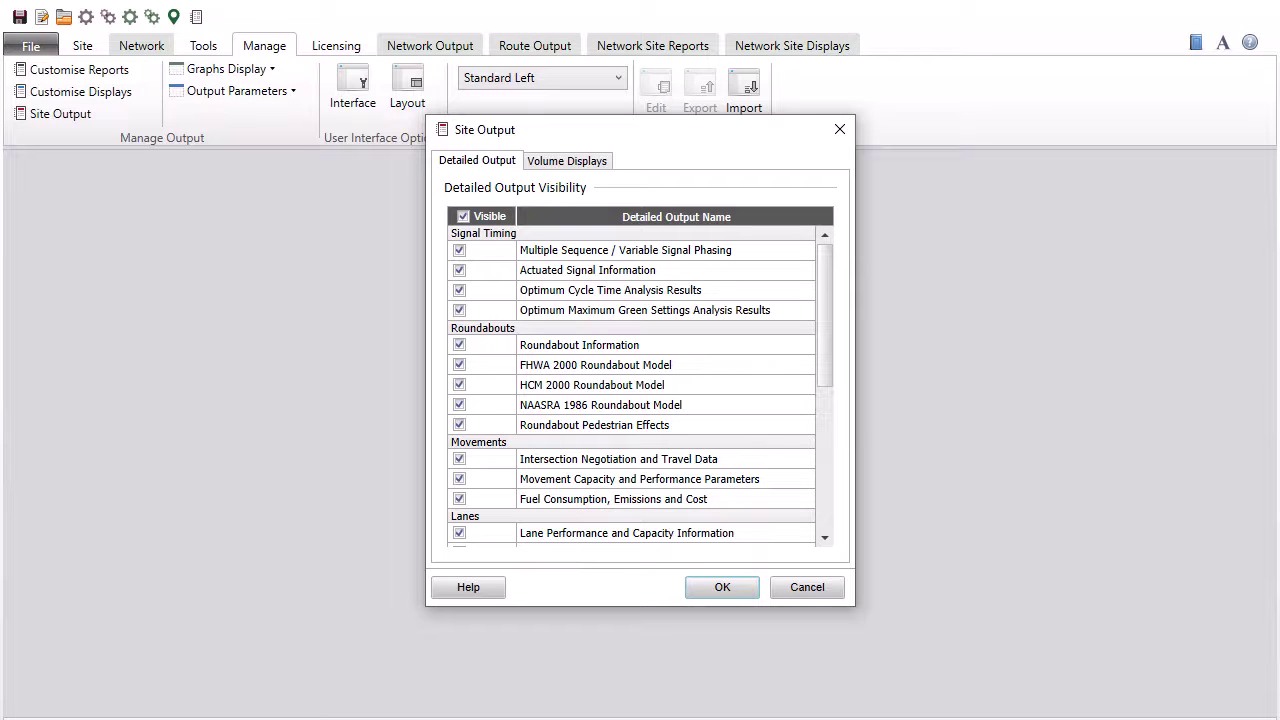
click(566, 160)
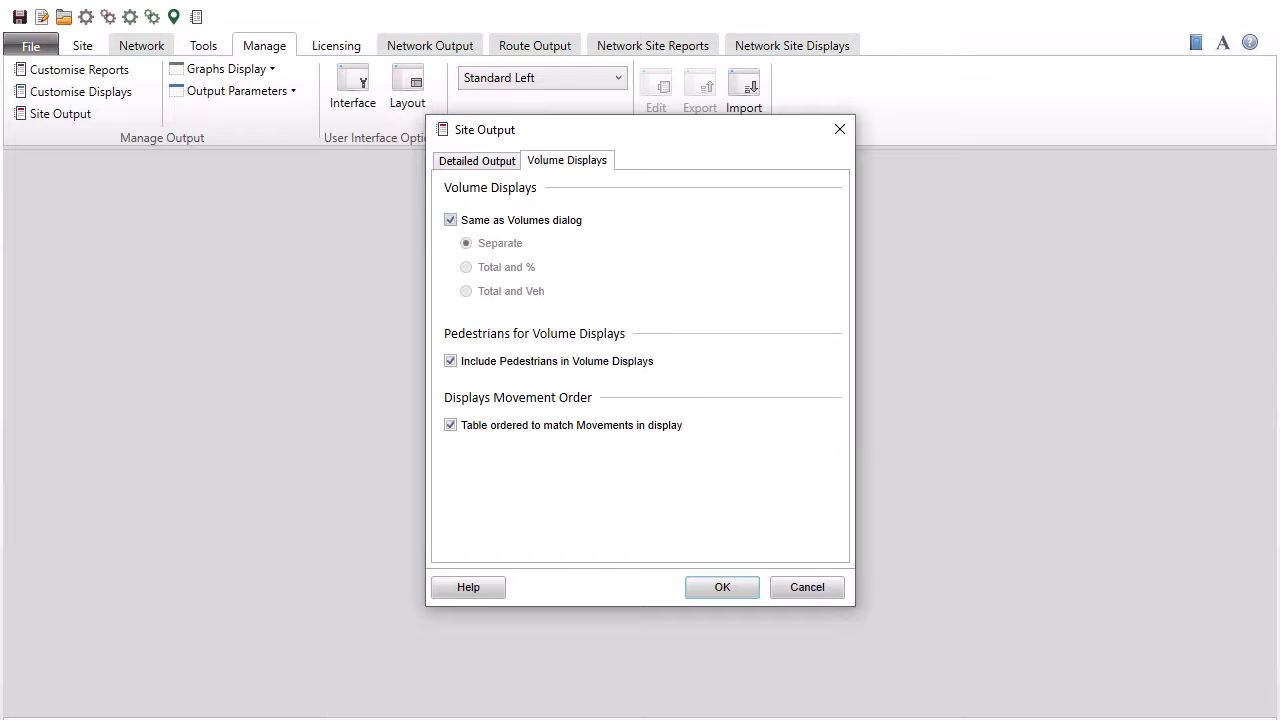
key(Return)
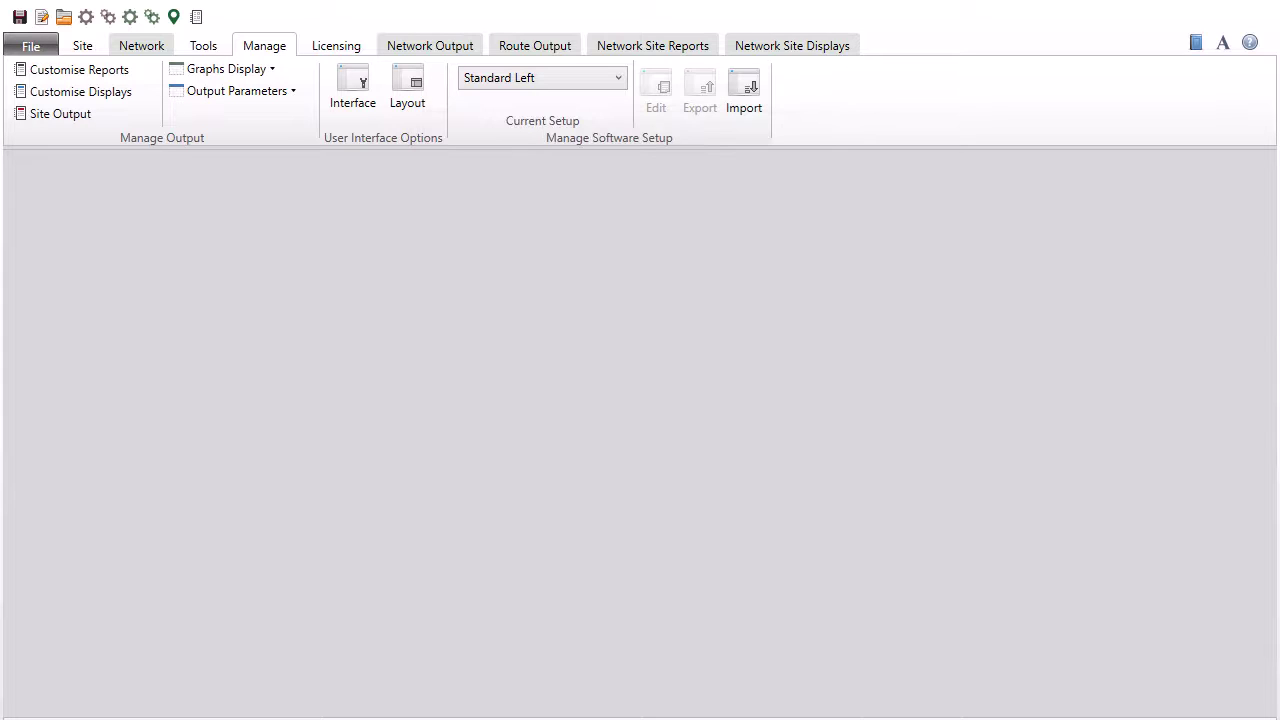
View the available graphs display items and the output parameters
click(280, 72)
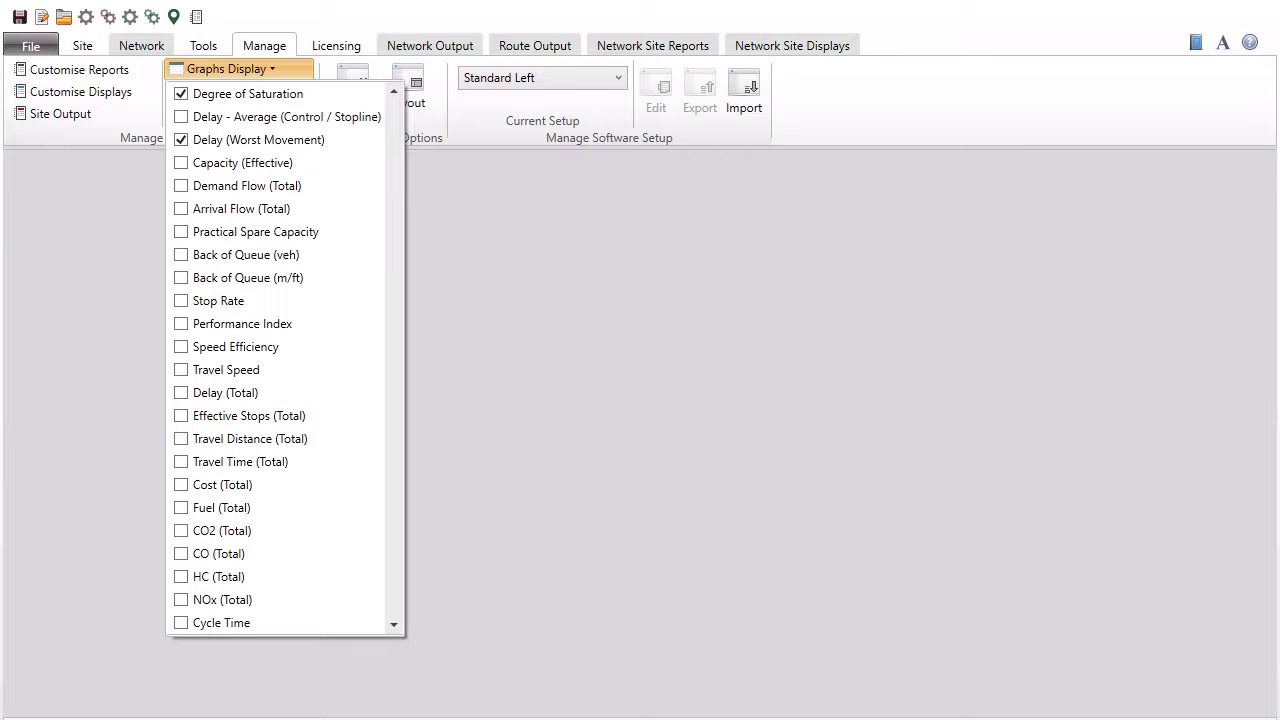
key(Escape)
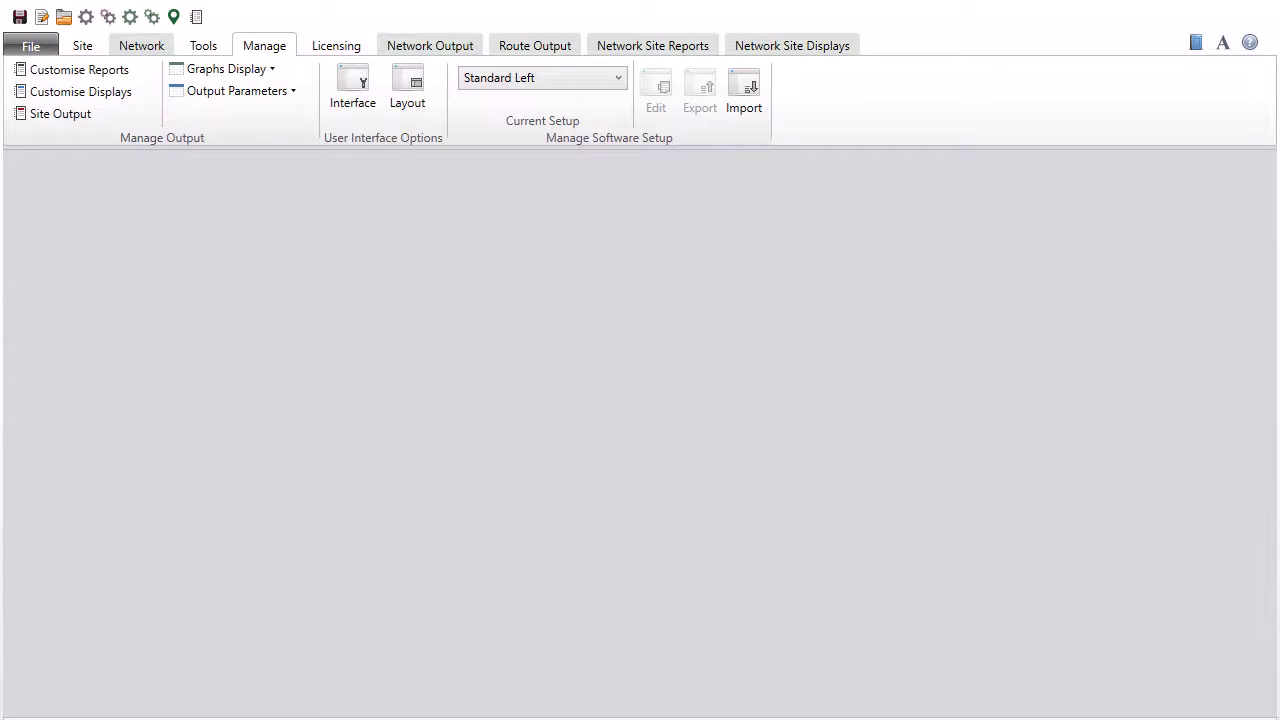
click(294, 92)
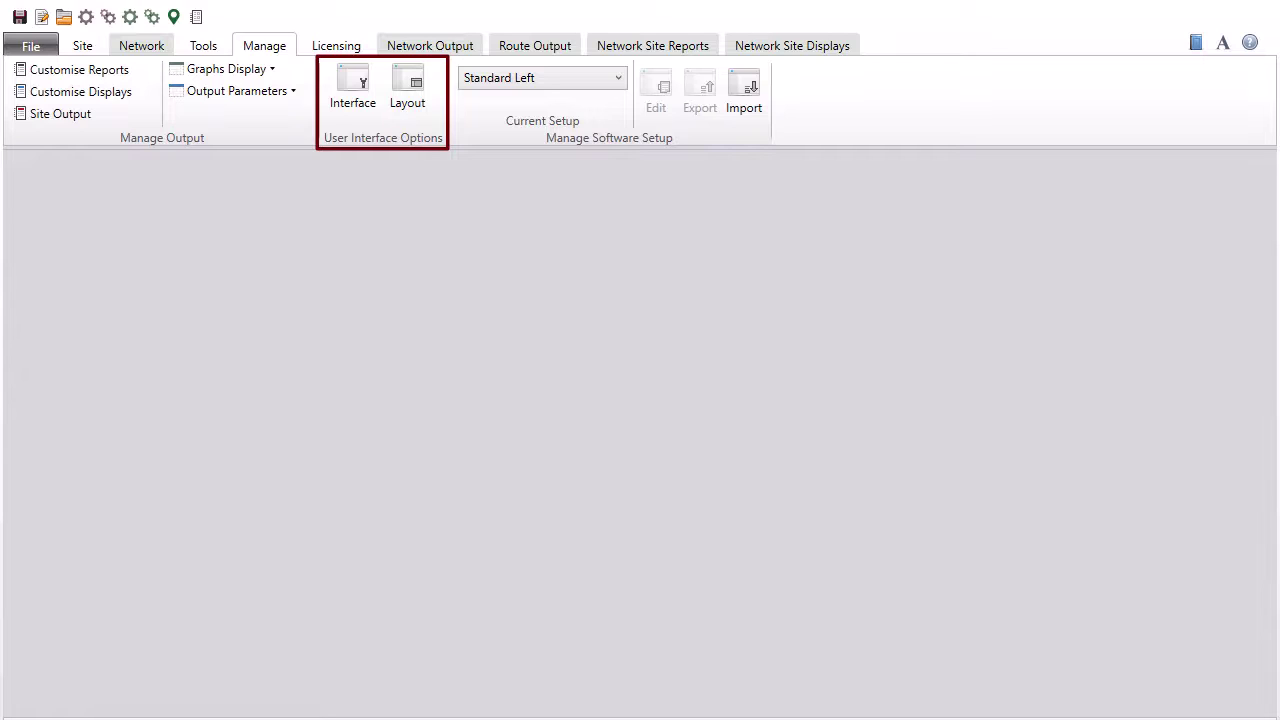
Review the user interface settings for both interface options and output options
click(365, 121)
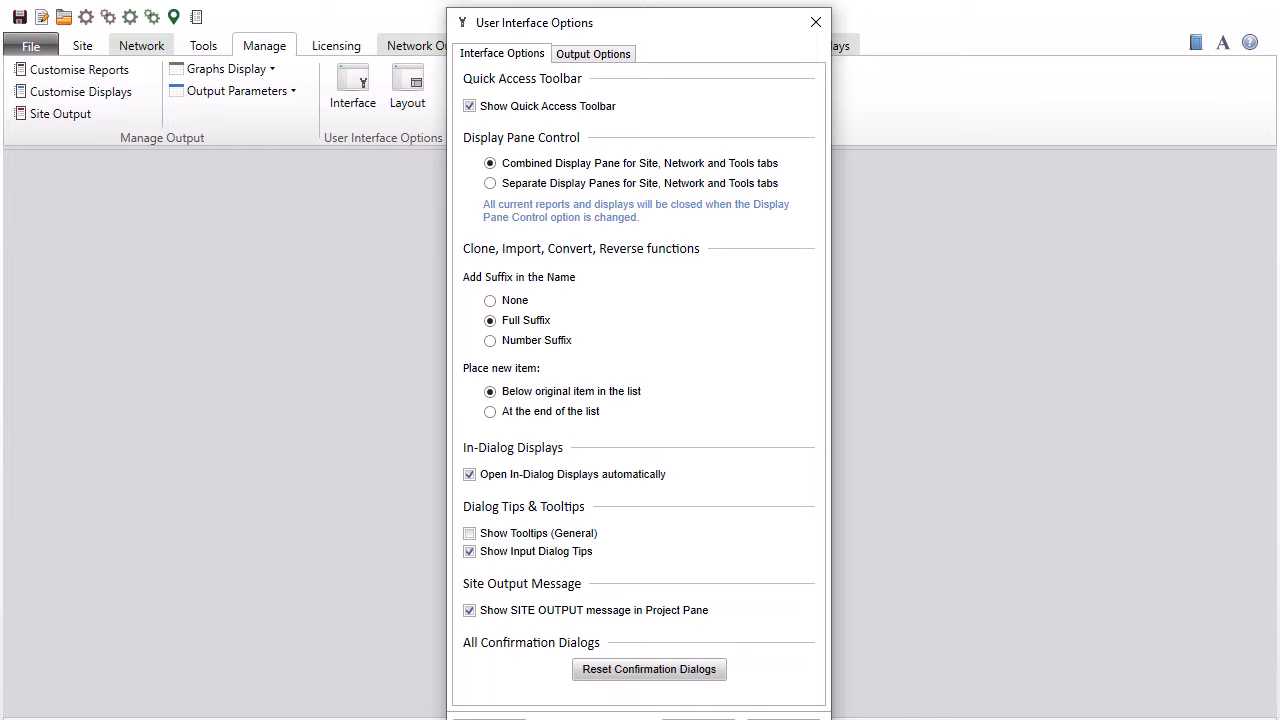
key(ctrl+Tab)
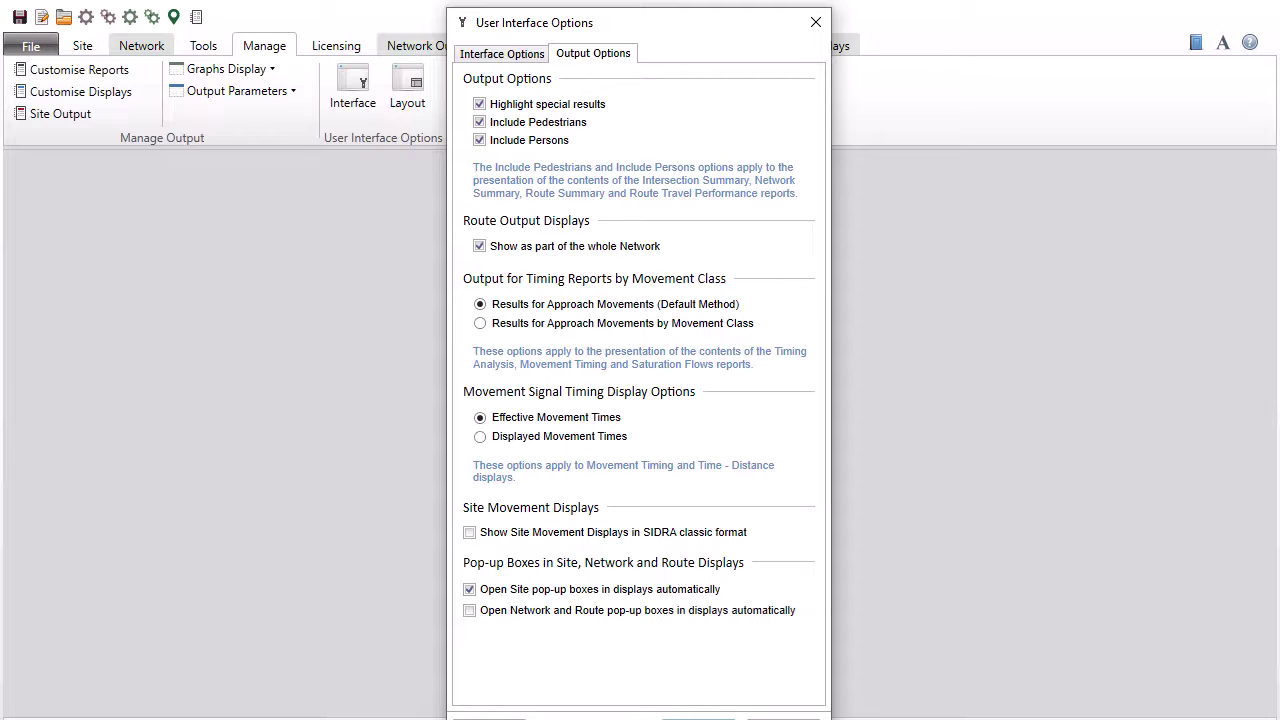
key(Escape)
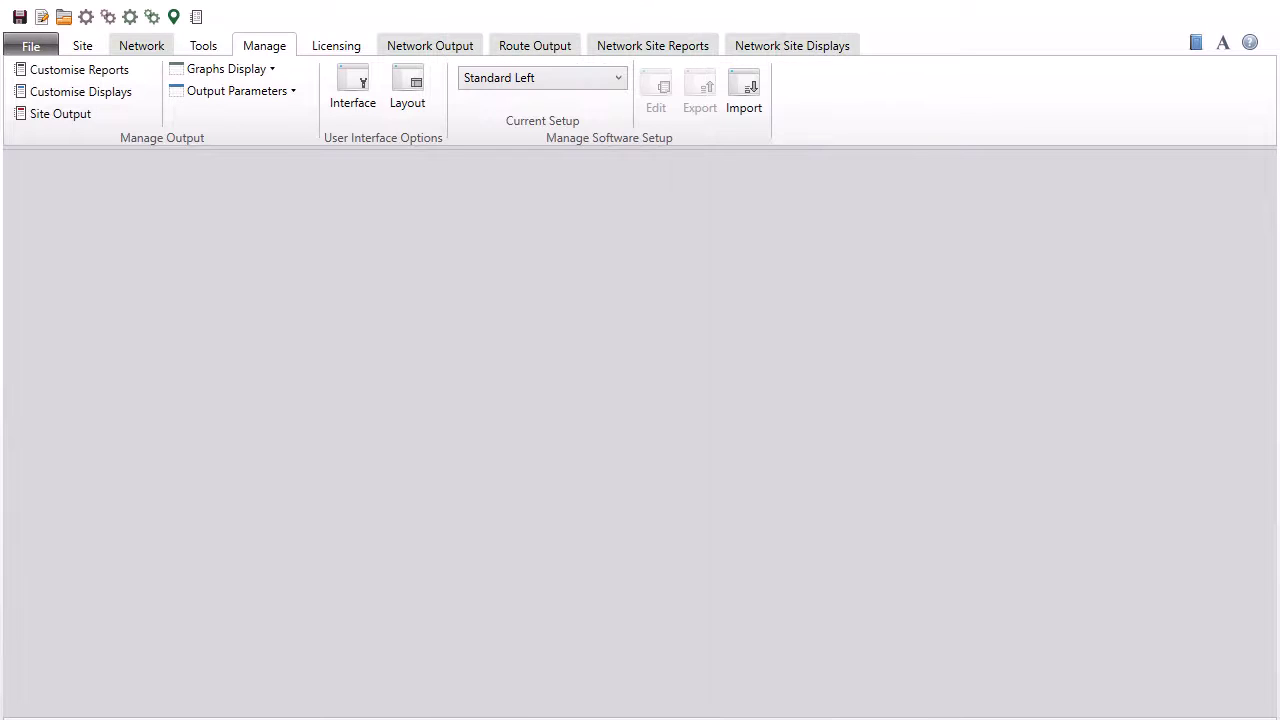
Review the layout options, covering both the general picture elements and pedestrian crossings and the roundabout settings
click(424, 116)
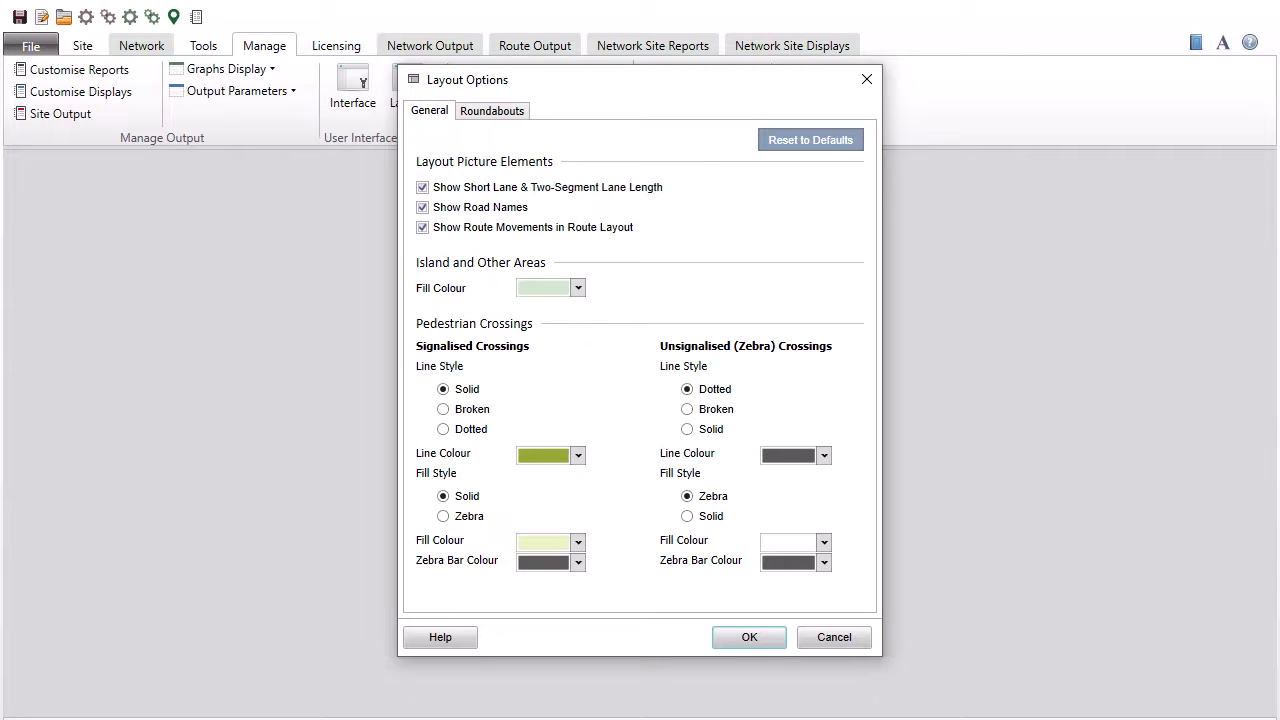
click(491, 110)
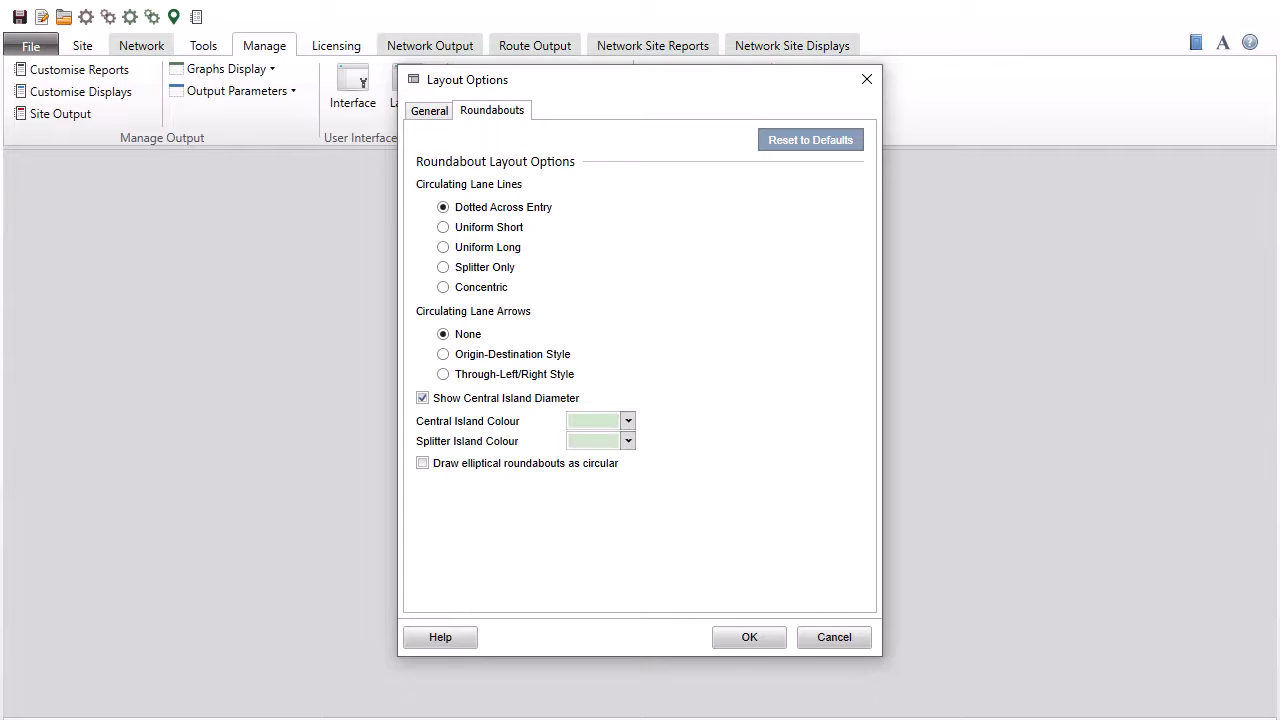
key(Return)
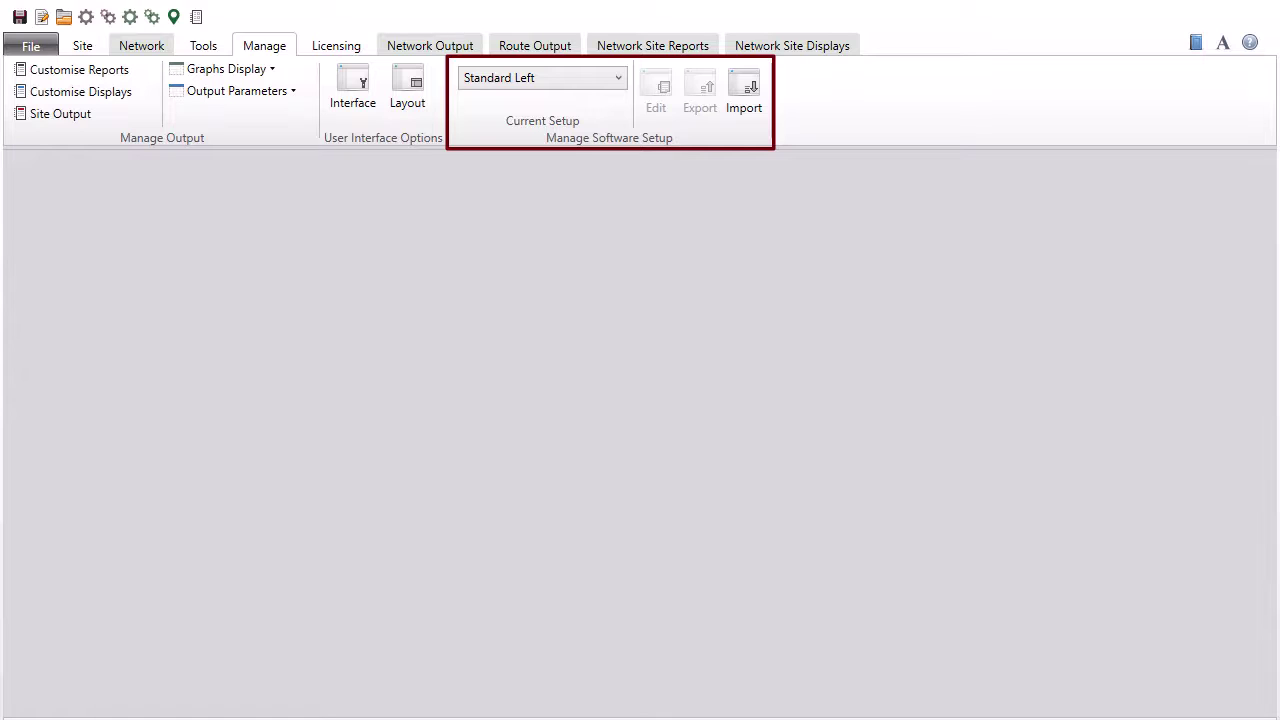
Make User Setup 1 the current software setup and open it for editing
click(619, 80)
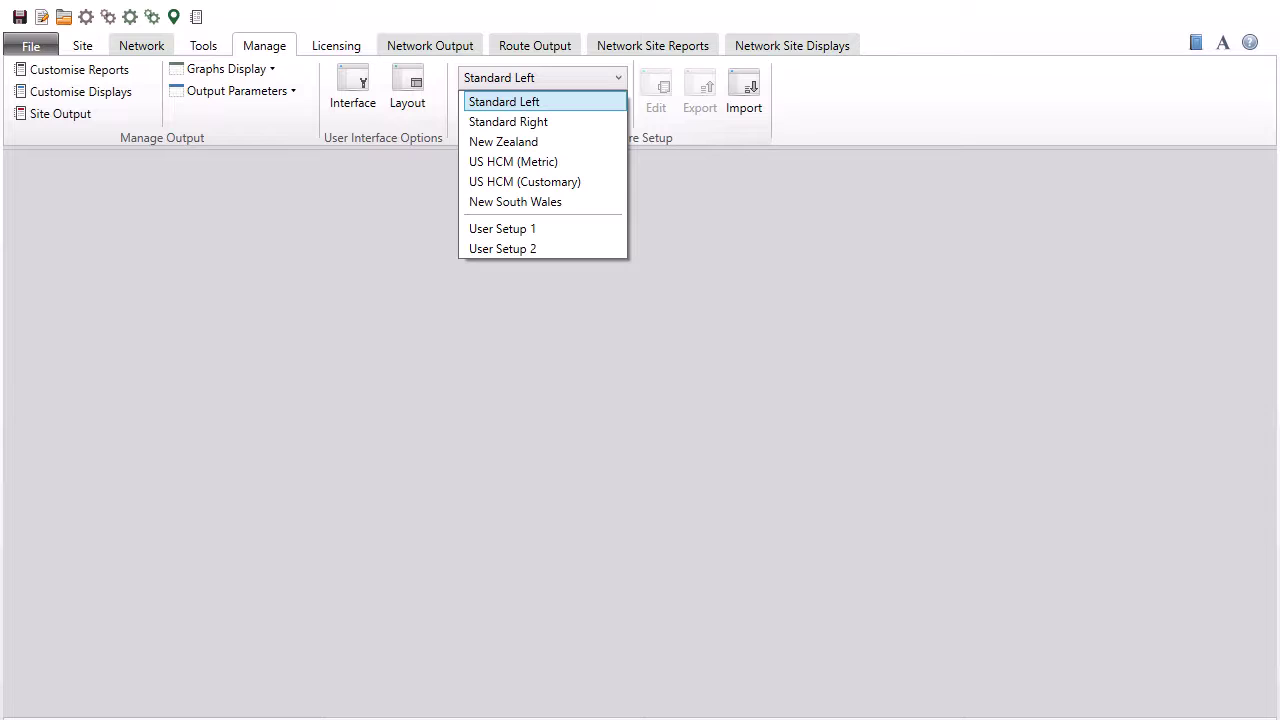
click(603, 230)
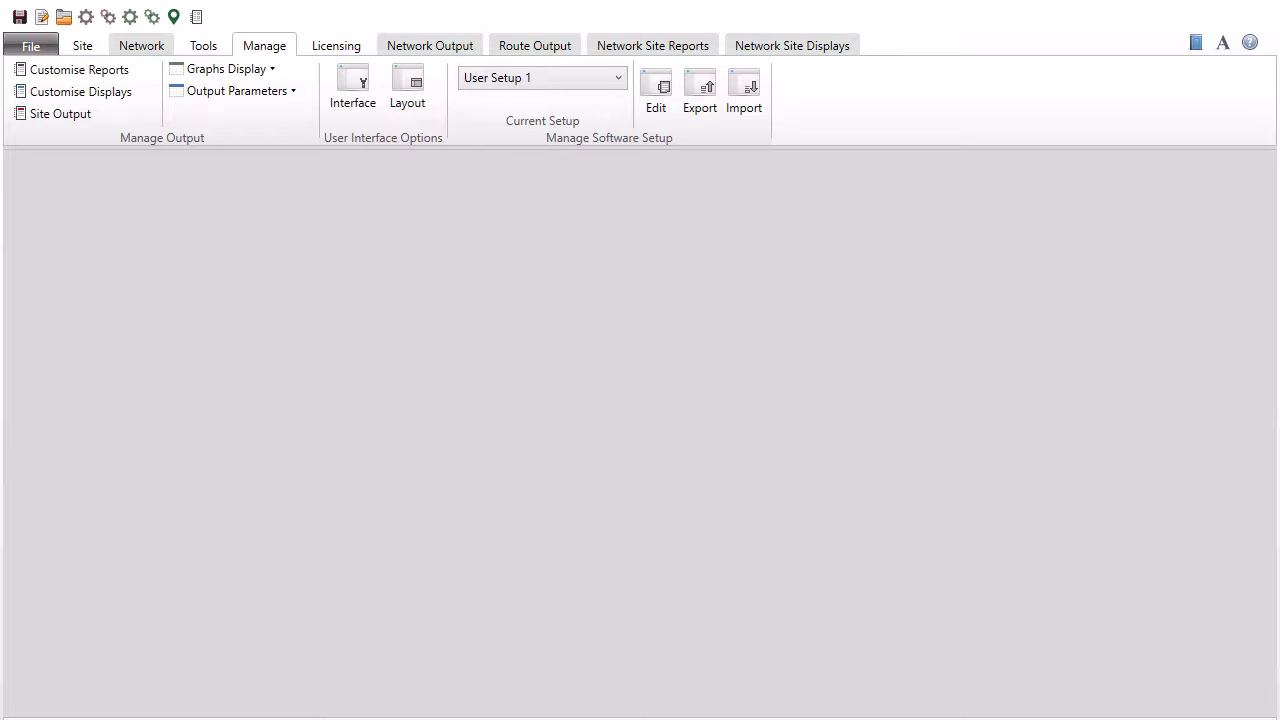
click(672, 120)
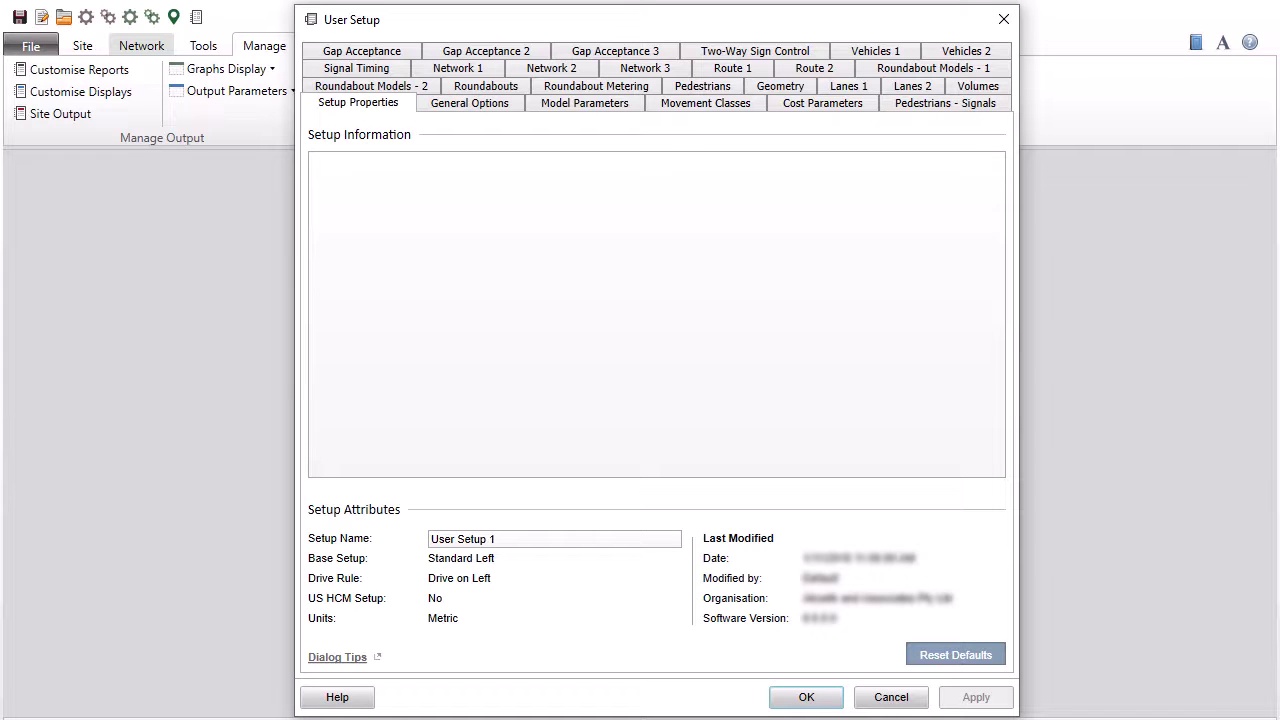
Review the general options, model parameters and signal timing settings of the user setup, leaving them unedited
click(469, 103)
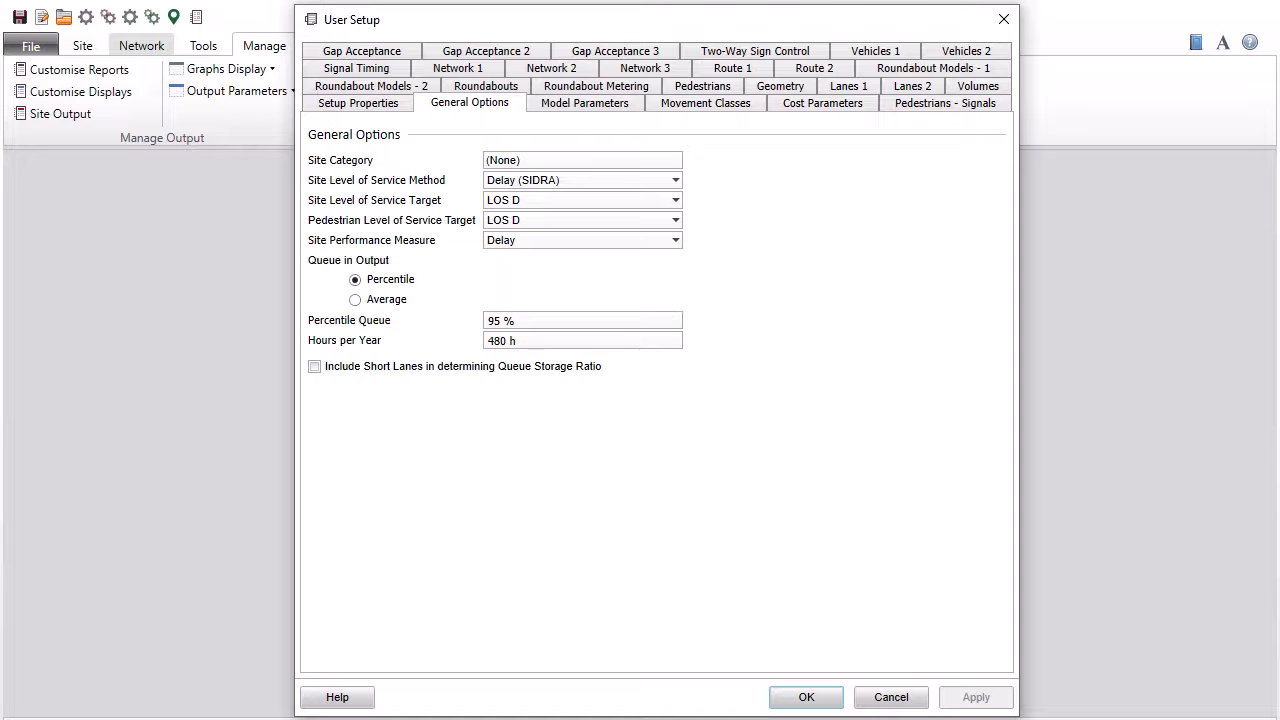
key(ctrl+Tab)
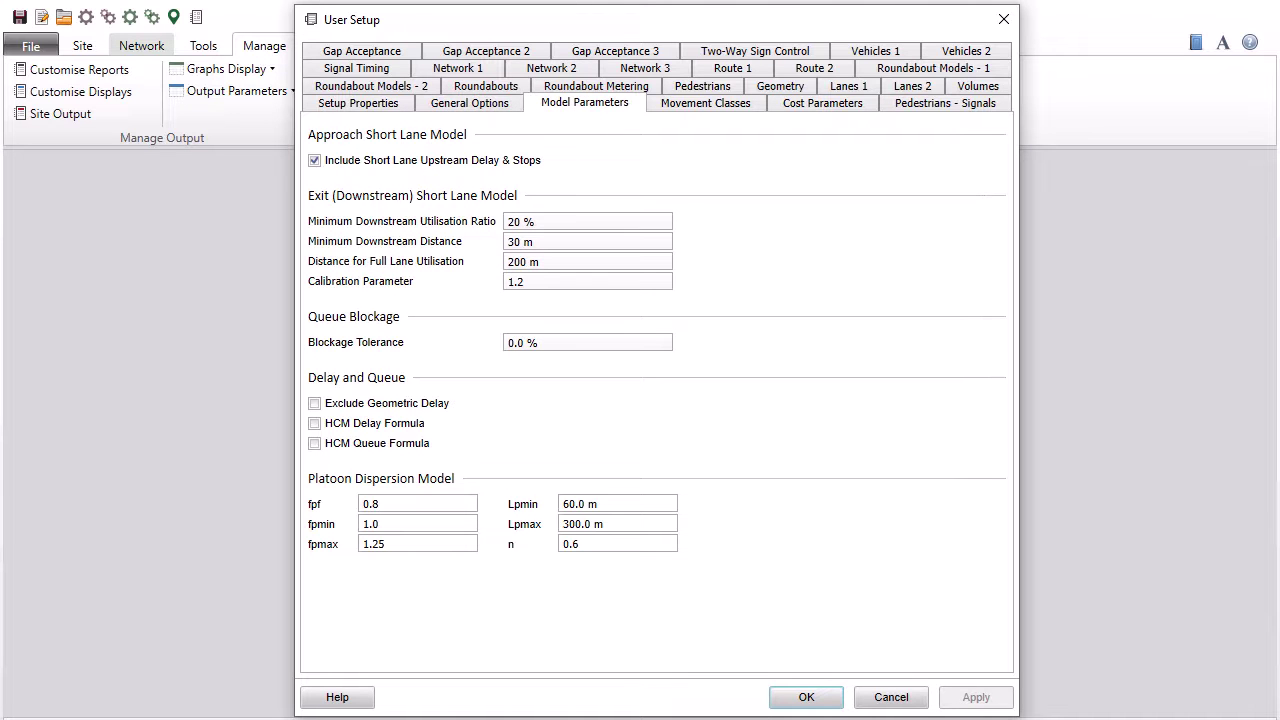
click(356, 68)
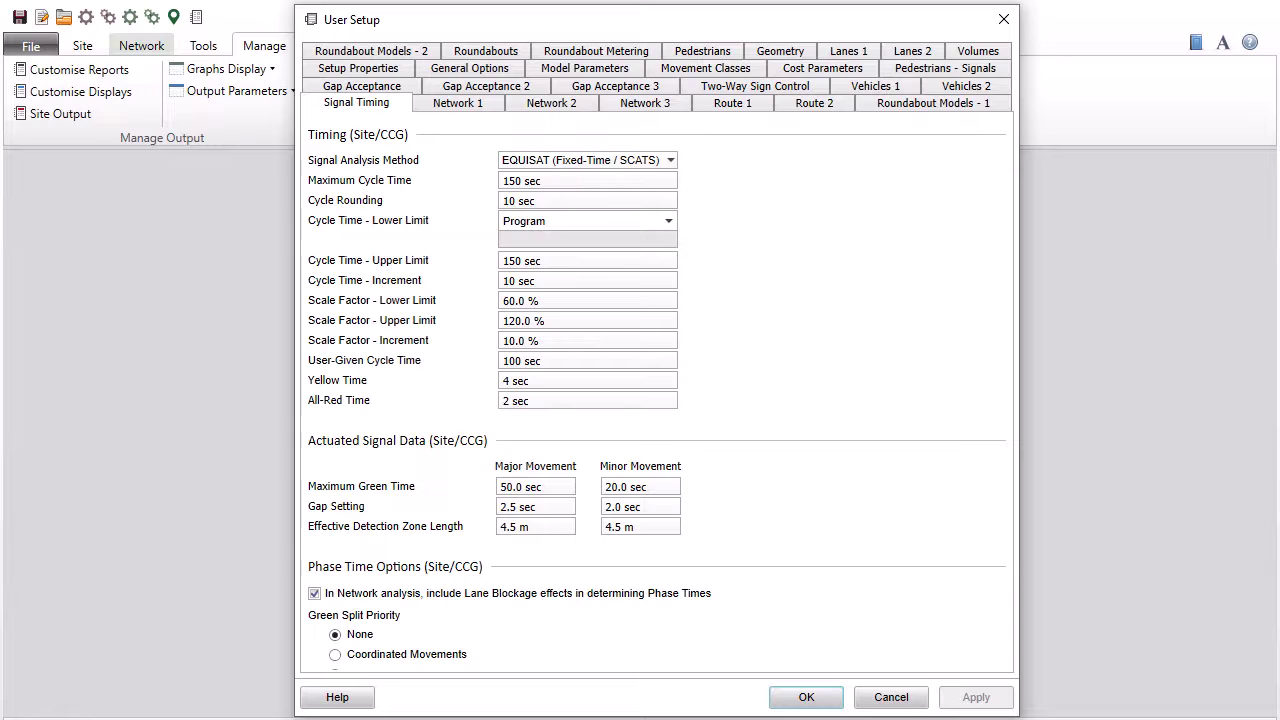
key(Escape)
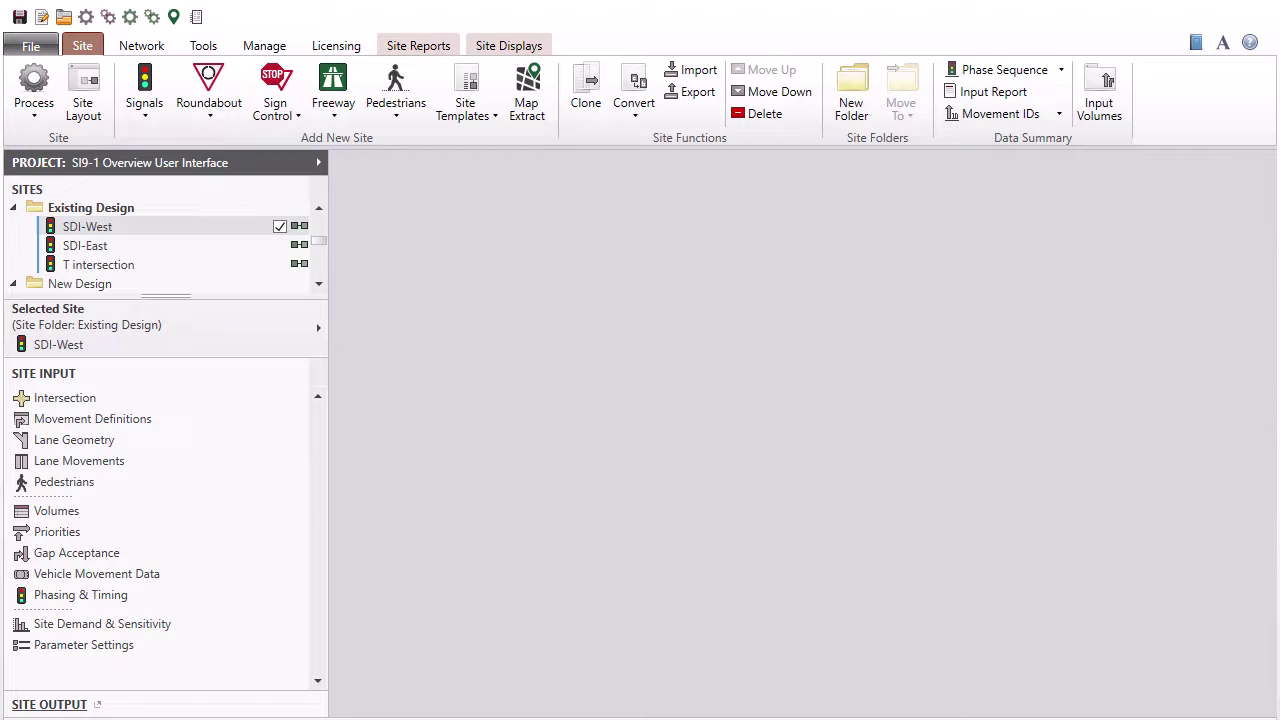
Open the help system at the topic on the user interface
click(1252, 50)
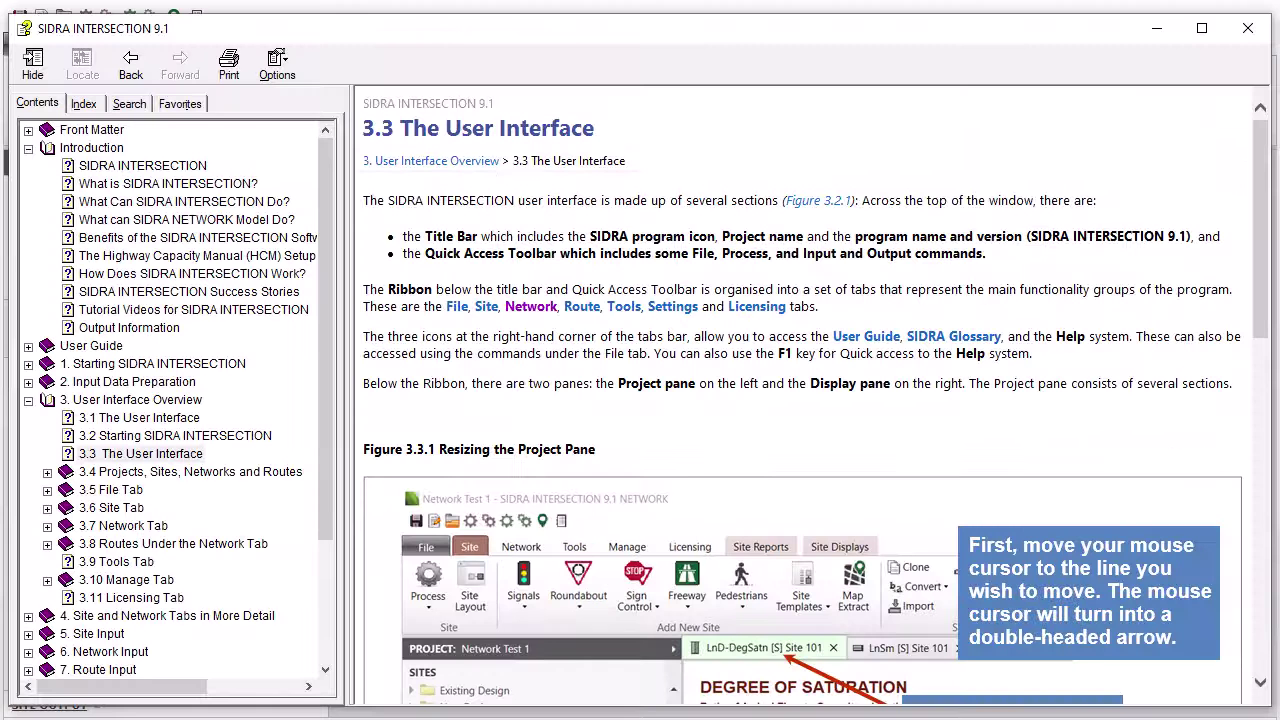